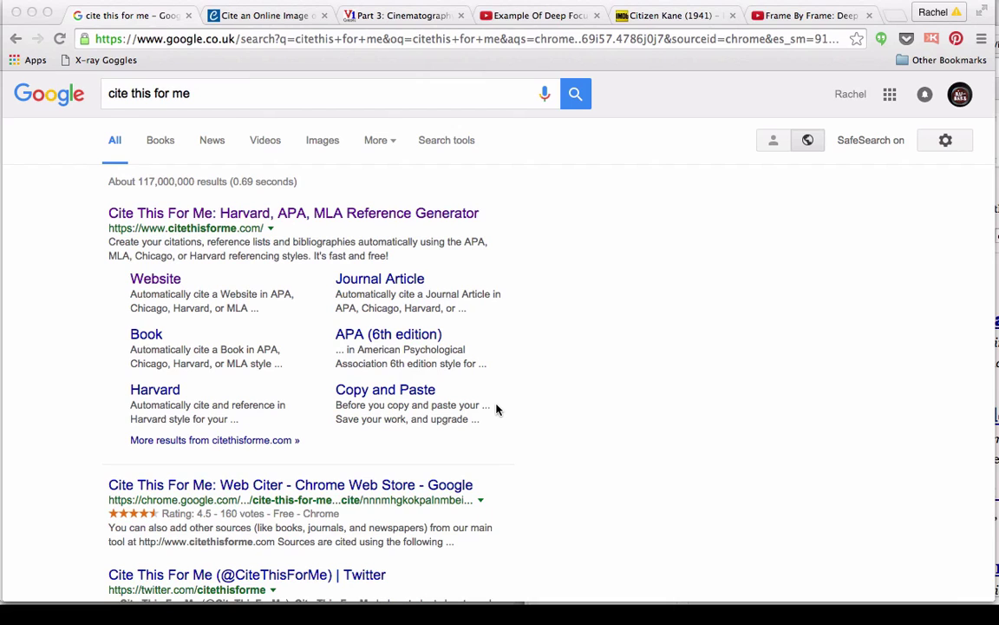
Glance at the citation generator page, then return to the 'cite this for me' Google results
left_click(245, 16)
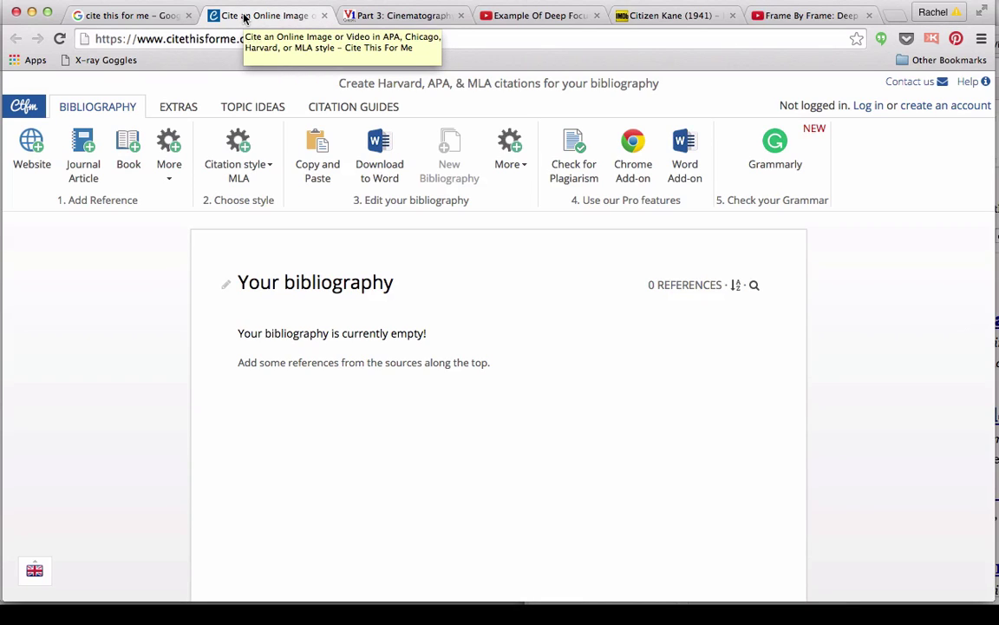
left_click(147, 15)
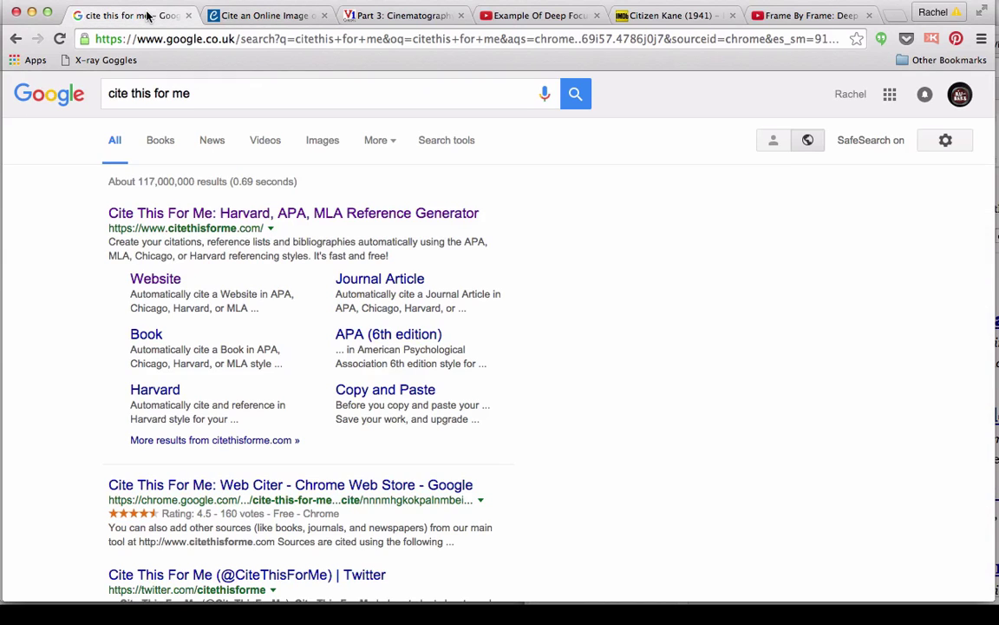
Open the Cite This For Me site and change its citation style from MLA to Harvard
left_click(290, 215)
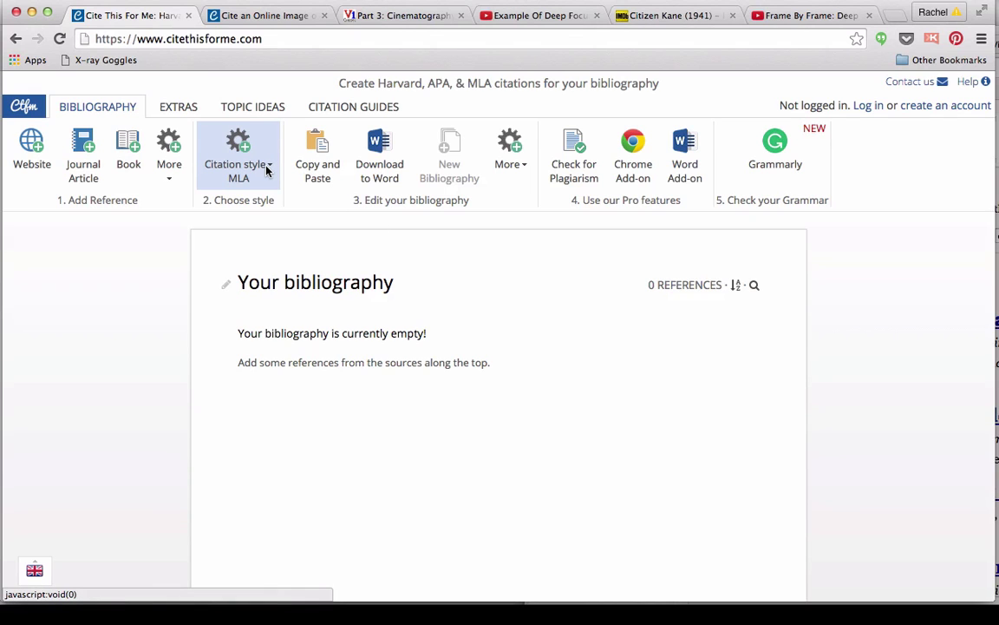
left_click(266, 170)
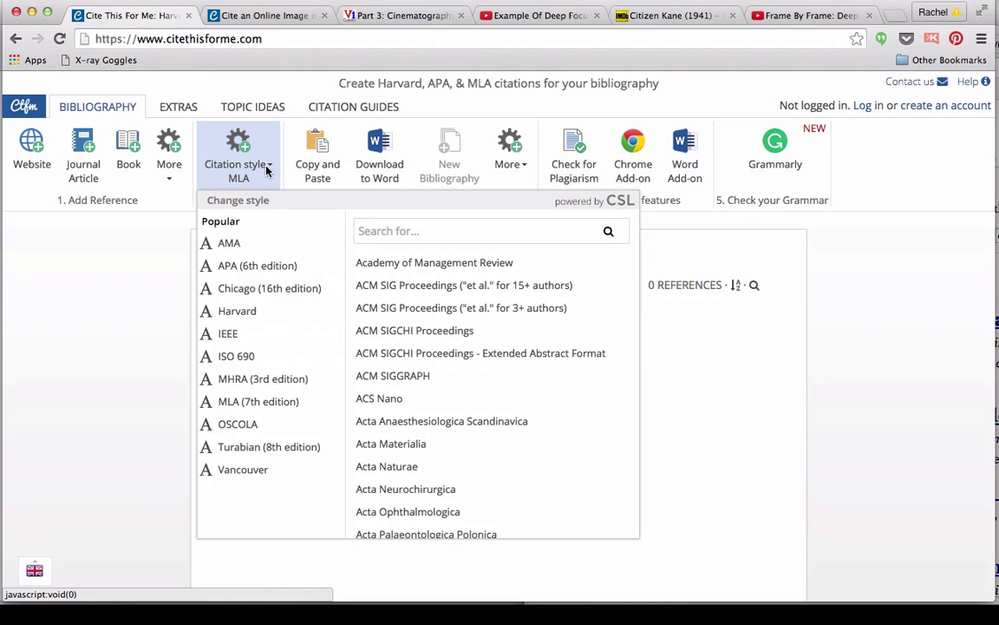
left_click(269, 318)
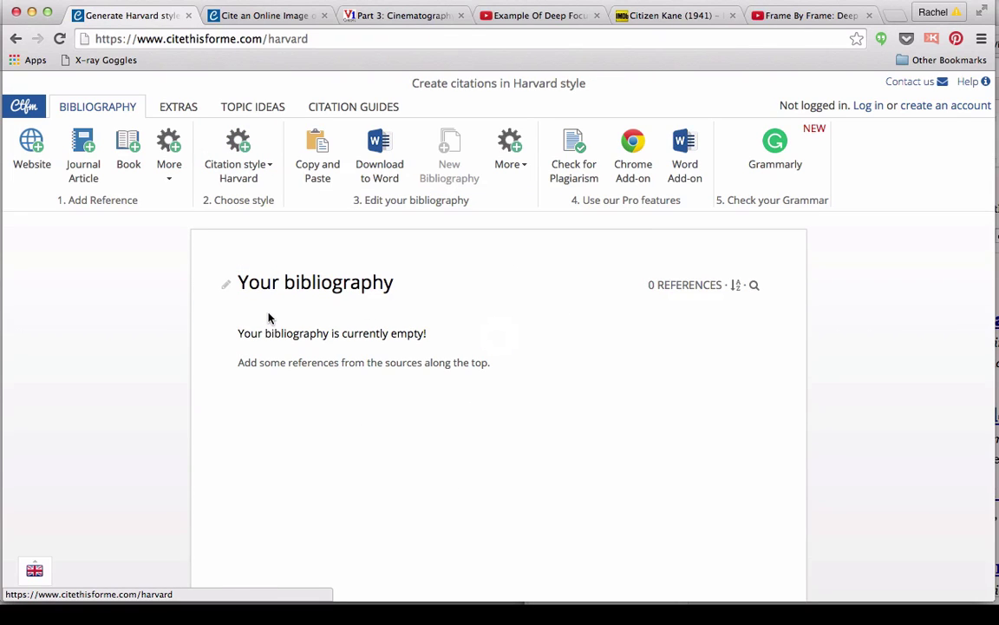
Autocite a new website citation from the Yale 'Part 3: Cinematography' page URL
left_click(32, 152)
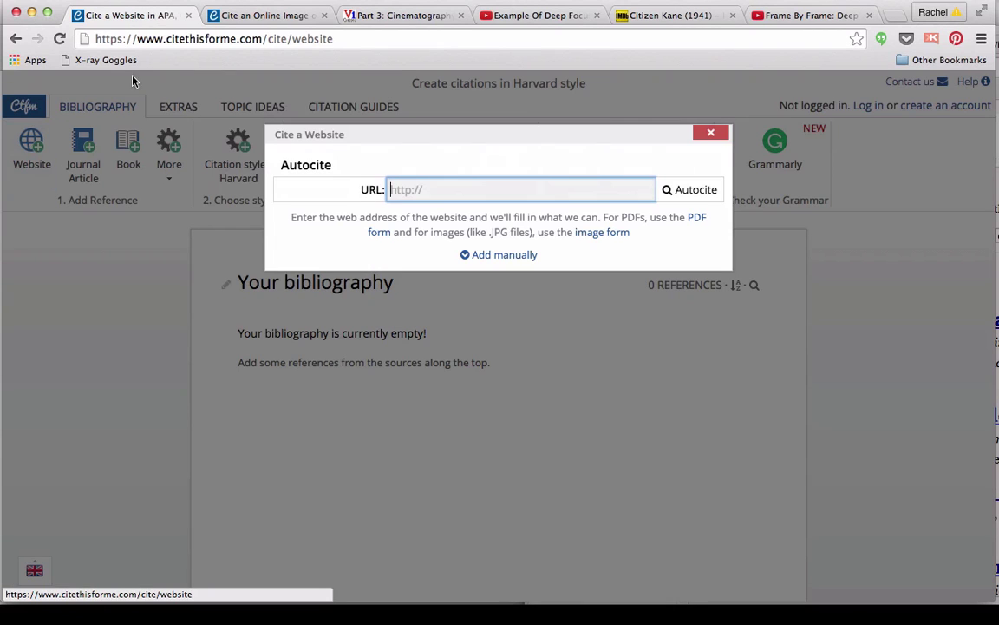
left_click(343, 21)
left_click(325, 39)
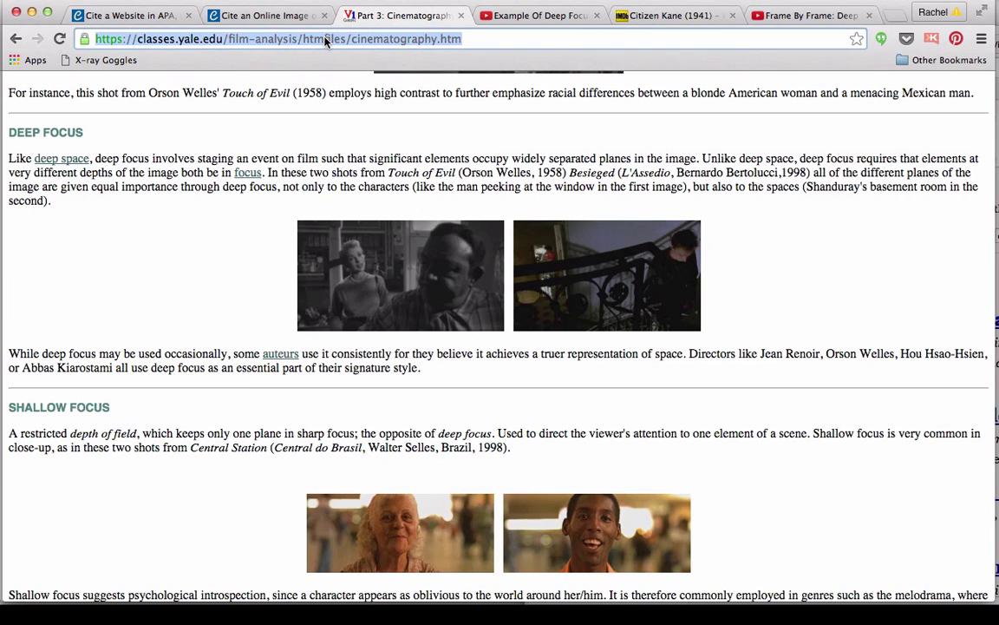
left_click(157, 16)
type("https://classes.yale.edu/film-analysis/htmlfiles/cinematography.html")
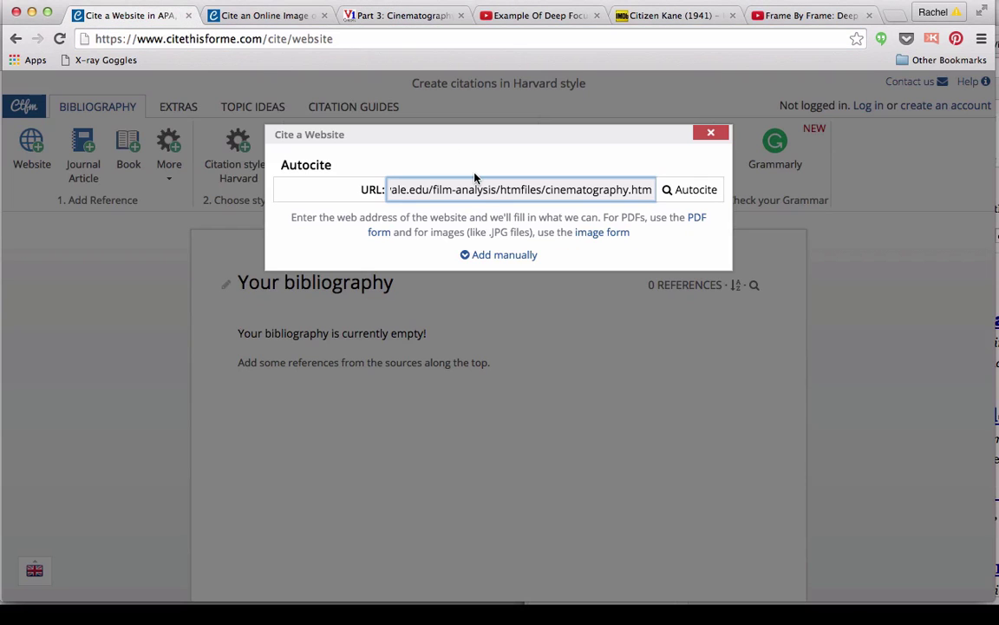
left_click(686, 193)
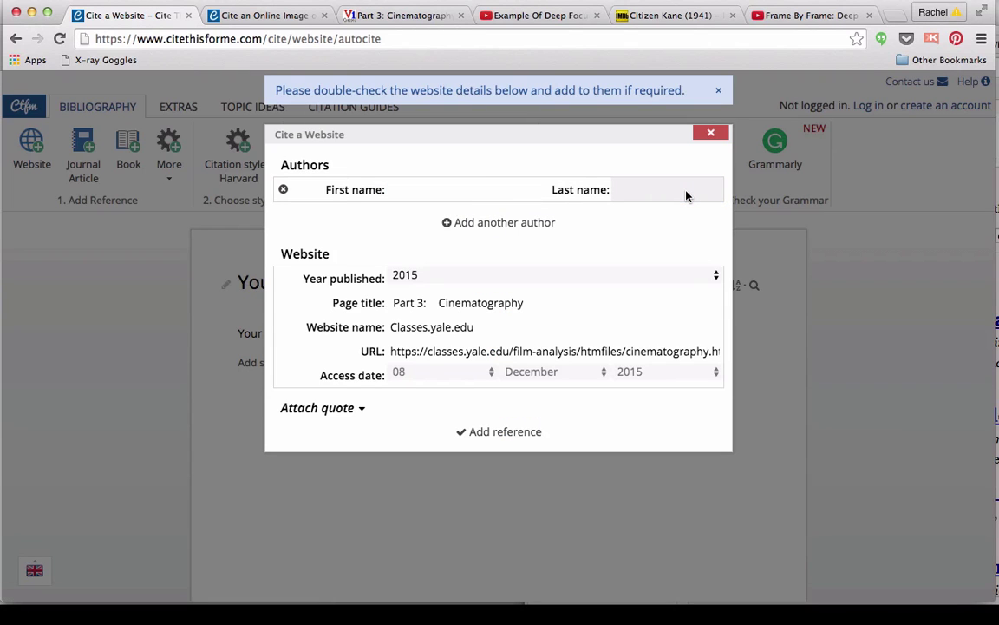
Scroll through the Yale Part 3: Cinematography page to review its content
left_click(402, 17)
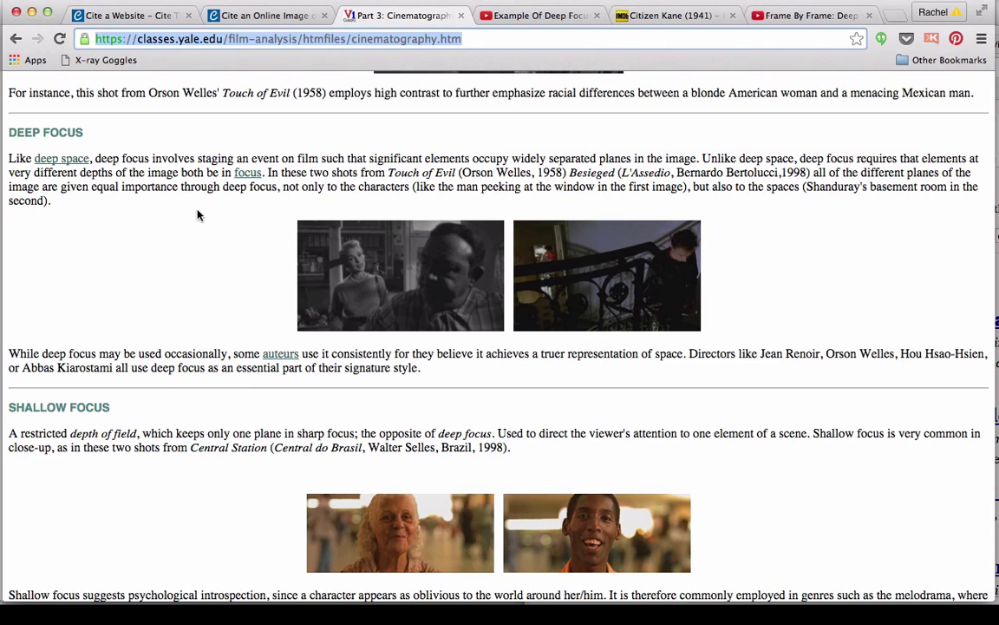
scroll(198, 215, "up", 20)
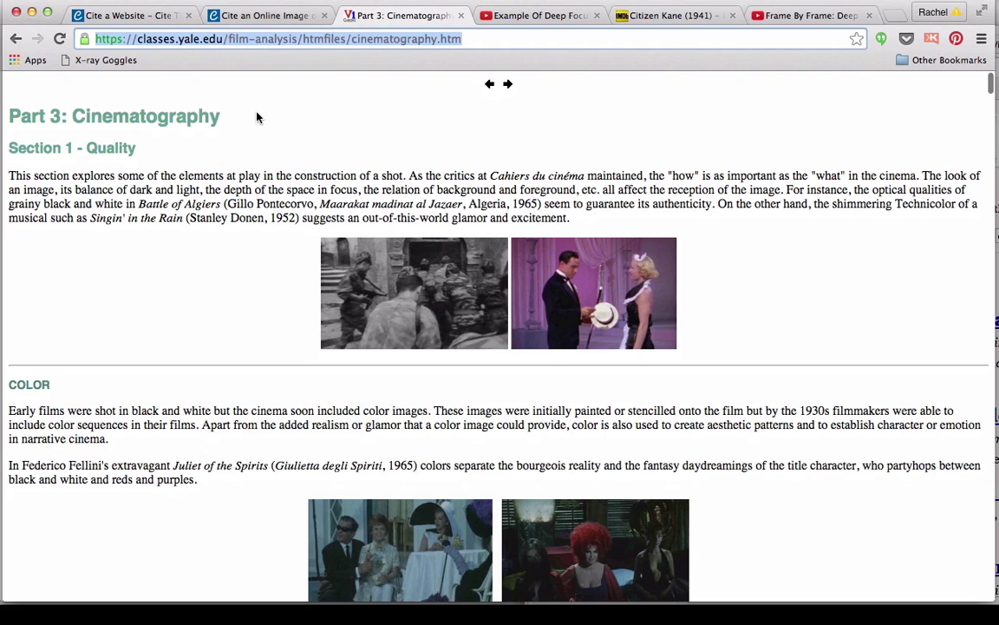
scroll(256, 156, "down", 10)
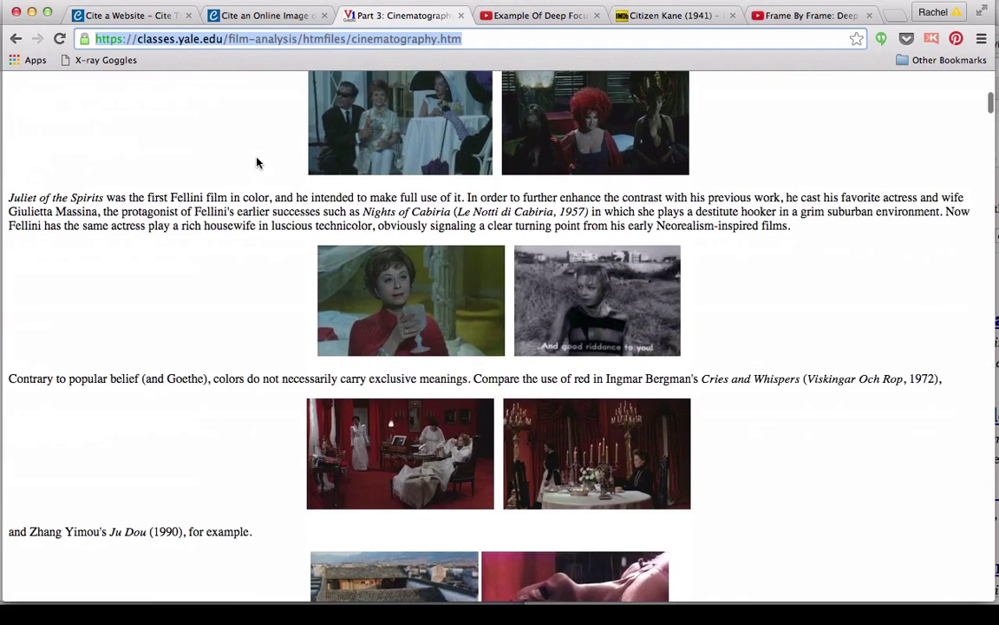
scroll(257, 162, "down", 5)
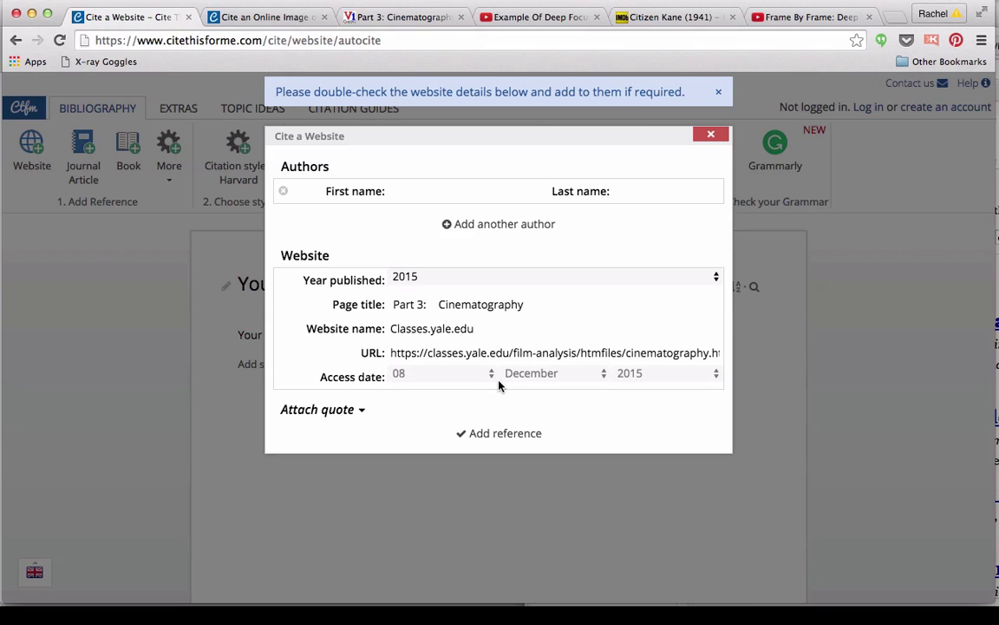
Add the Yale Cinematography webpage reference and highlight its Harvard citation text
left_click(503, 435)
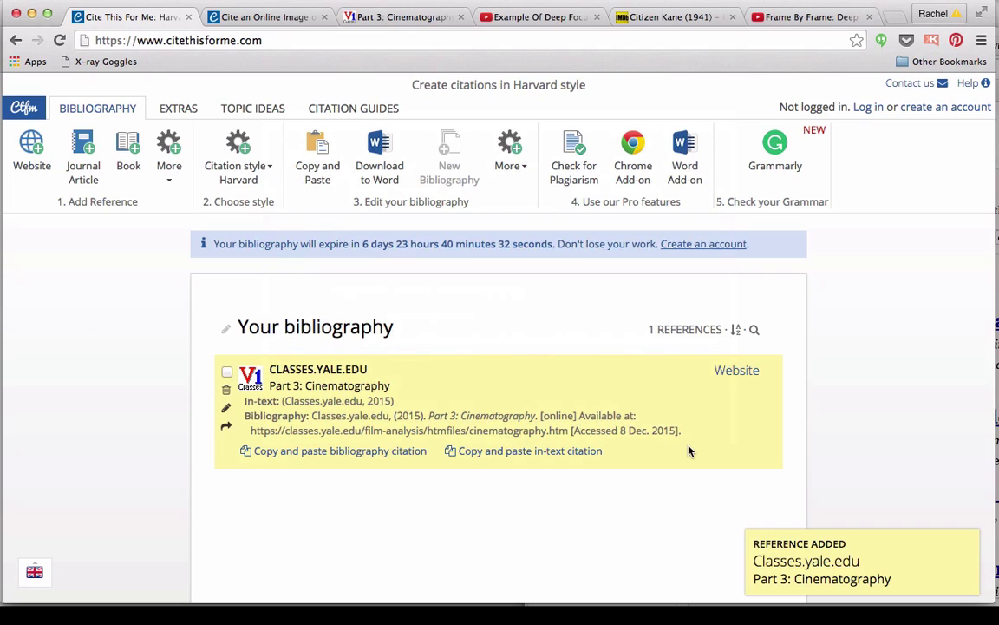
left_click_drag(687, 432, 246, 421)
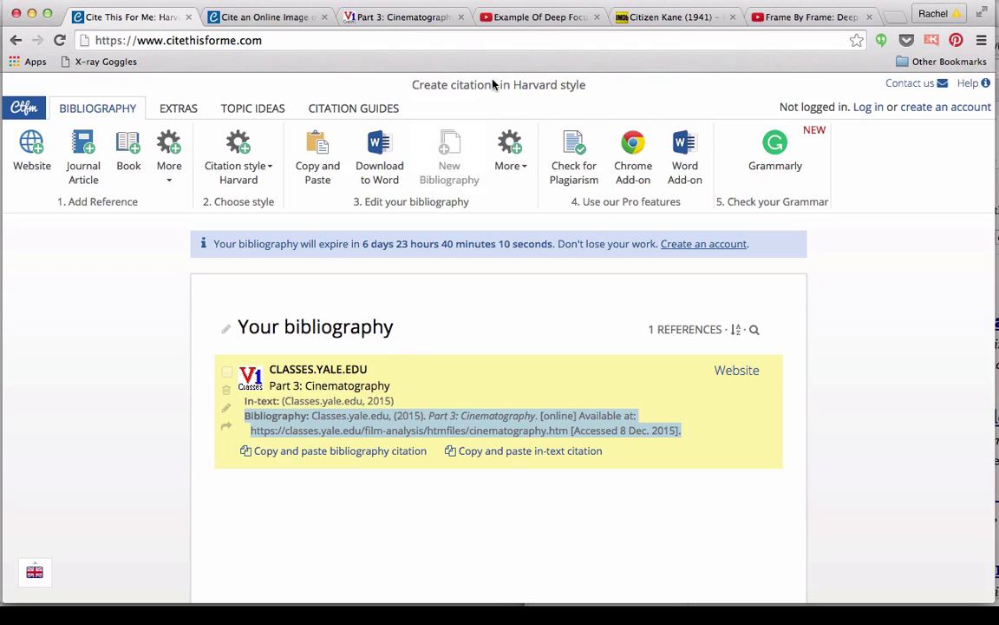
View the 'Example Of Deep Focus Citizen Kane' video, then the IMDb Citizen Kane (1941) page
left_click(533, 20)
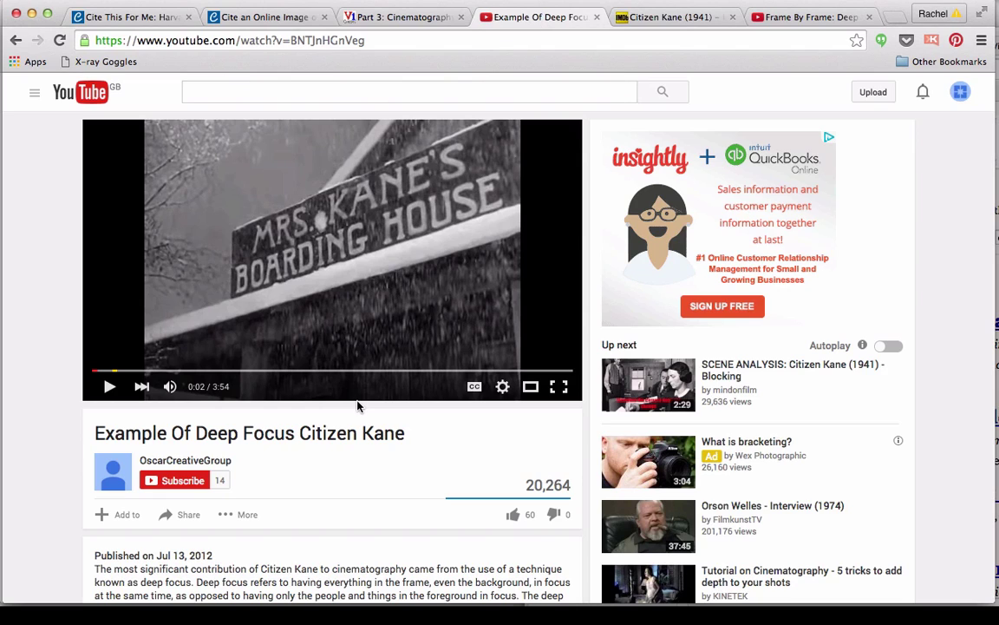
left_click(647, 19)
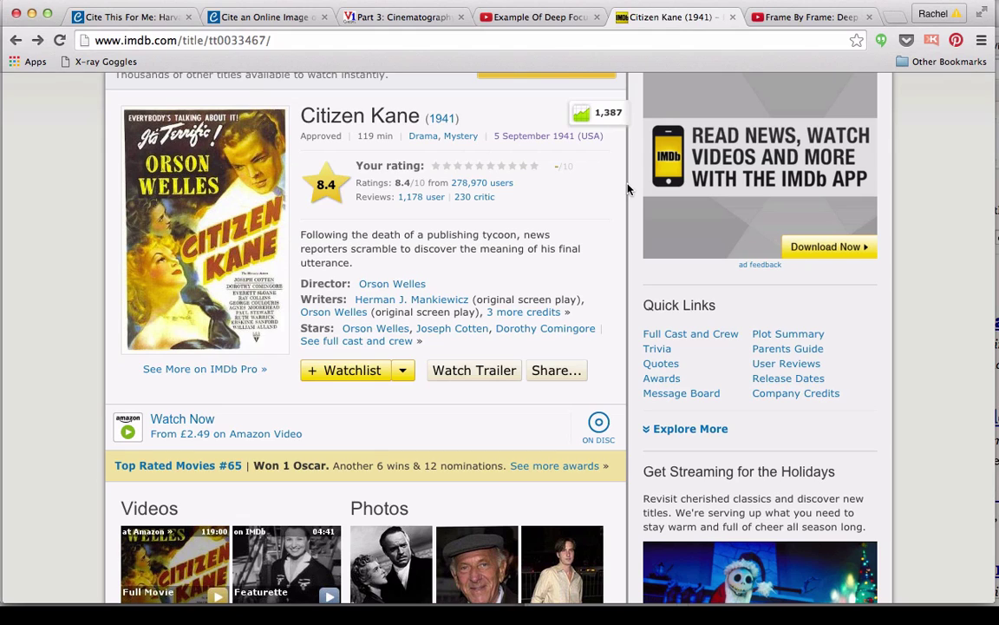
Start a new film citation titled 'Citizen Kane'
left_click(246, 21)
left_click(162, 20)
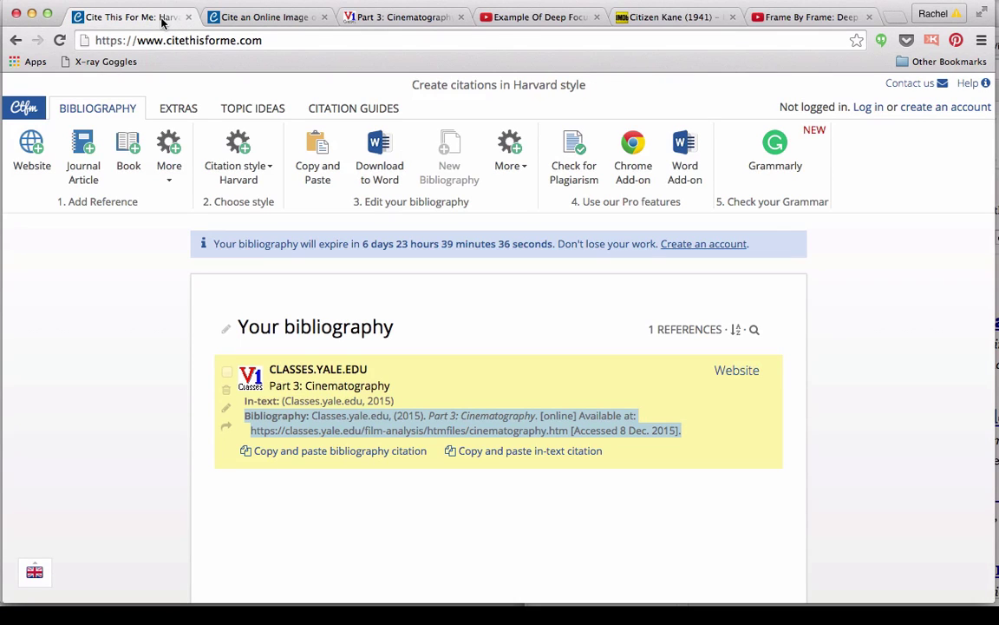
left_click(173, 147)
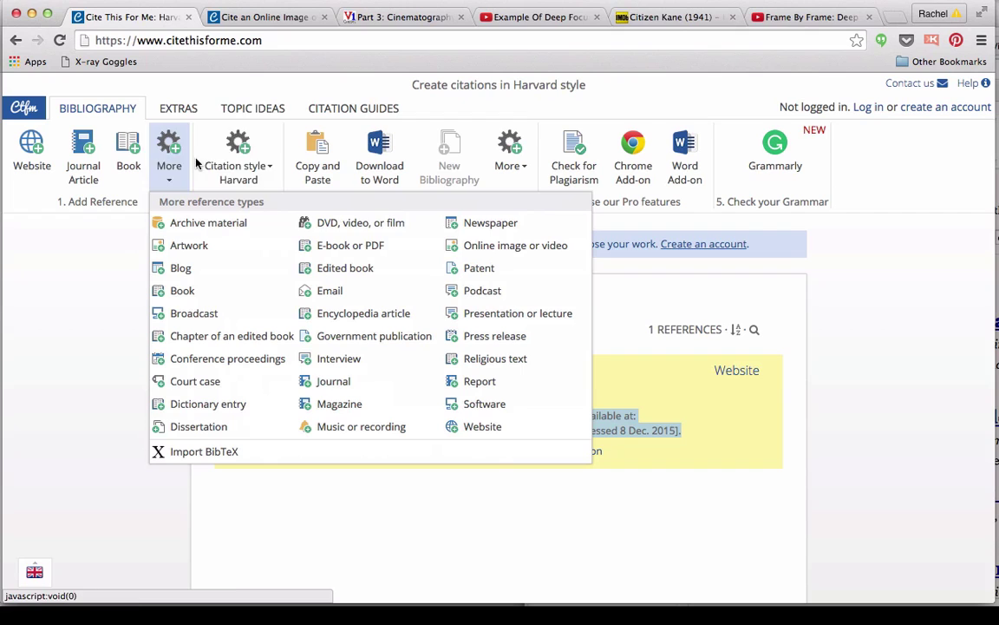
left_click(348, 225)
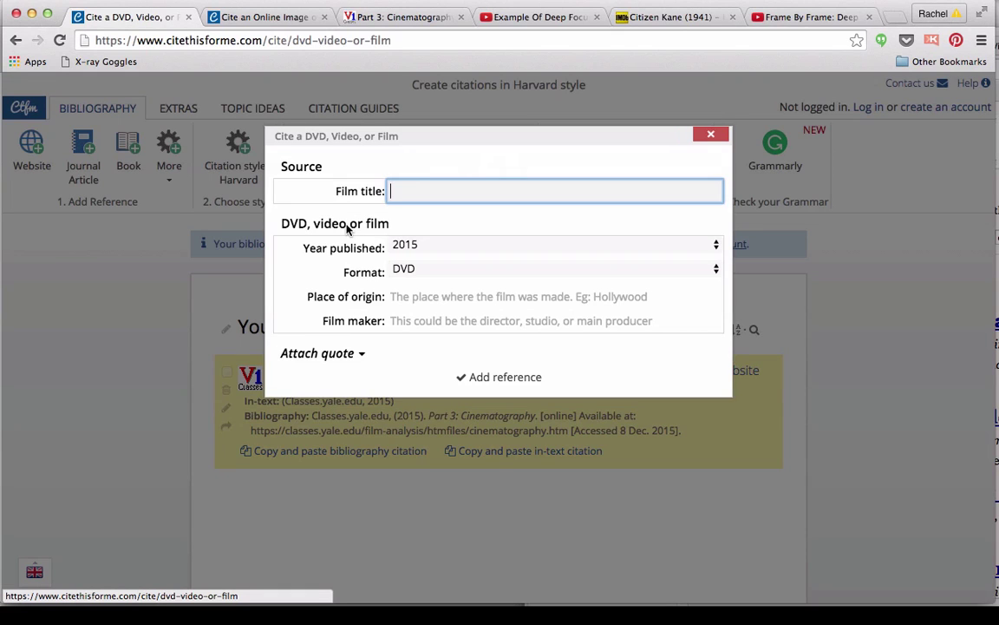
type("Citizen Kane")
Set the film's year to 1941, format to Film and place to USA
left_click(406, 247)
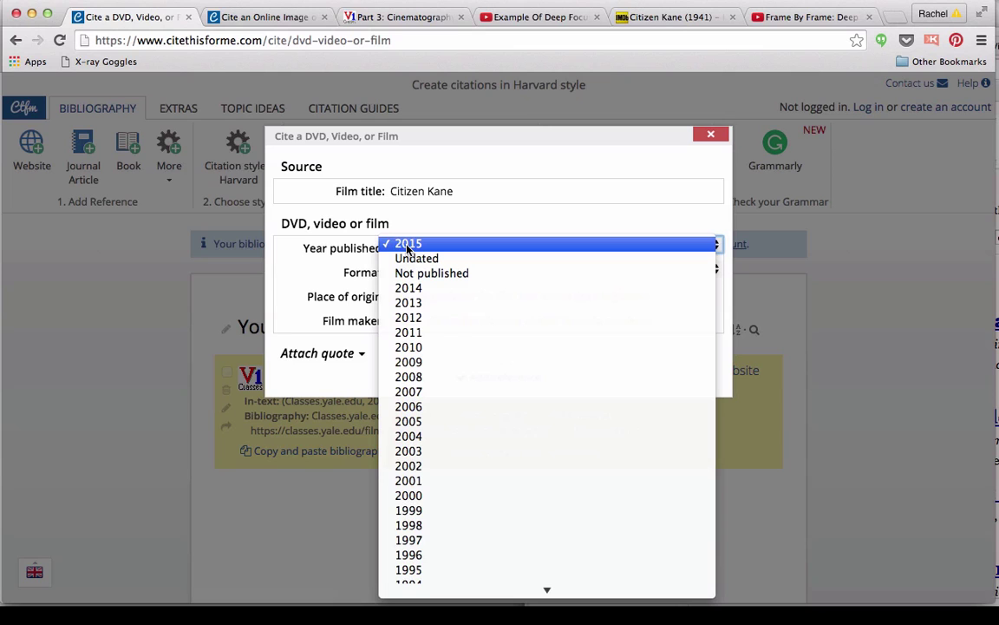
scroll(436, 433, "down", 10)
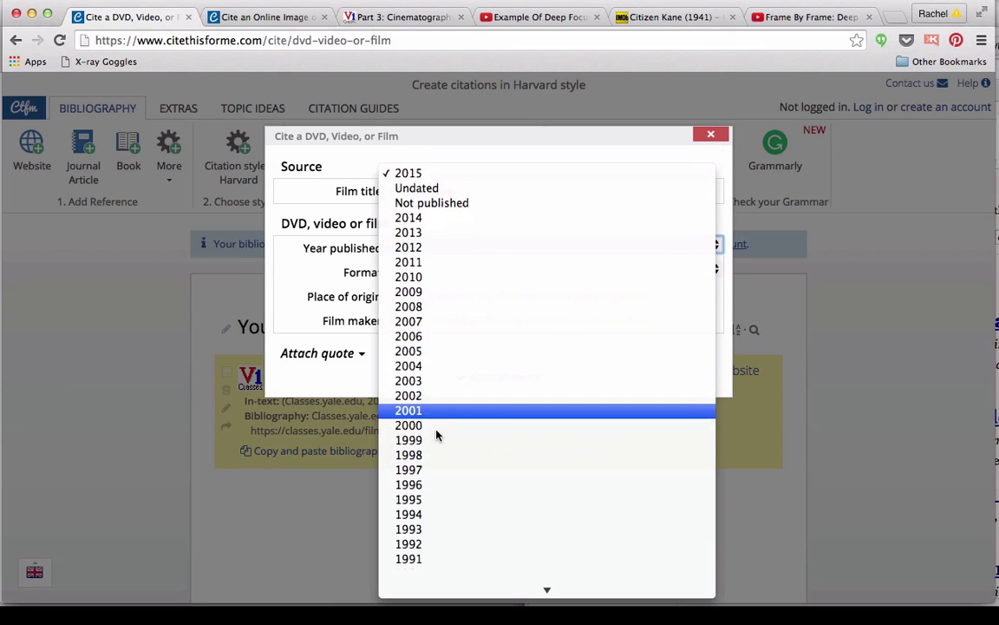
scroll(436, 433, "down", 9)
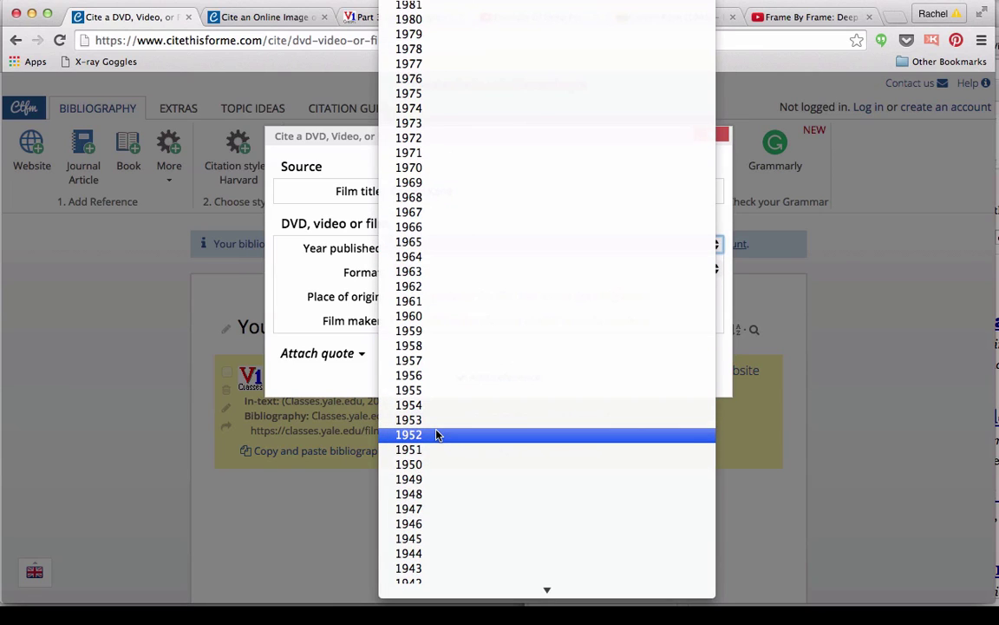
scroll(437, 434, "down", 7)
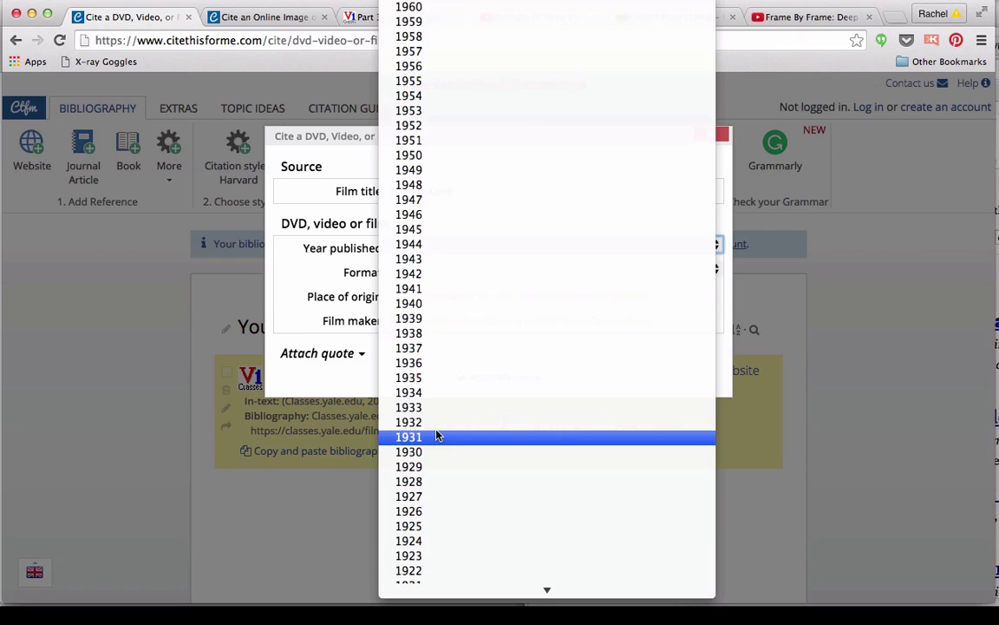
scroll(436, 434, "up", 2)
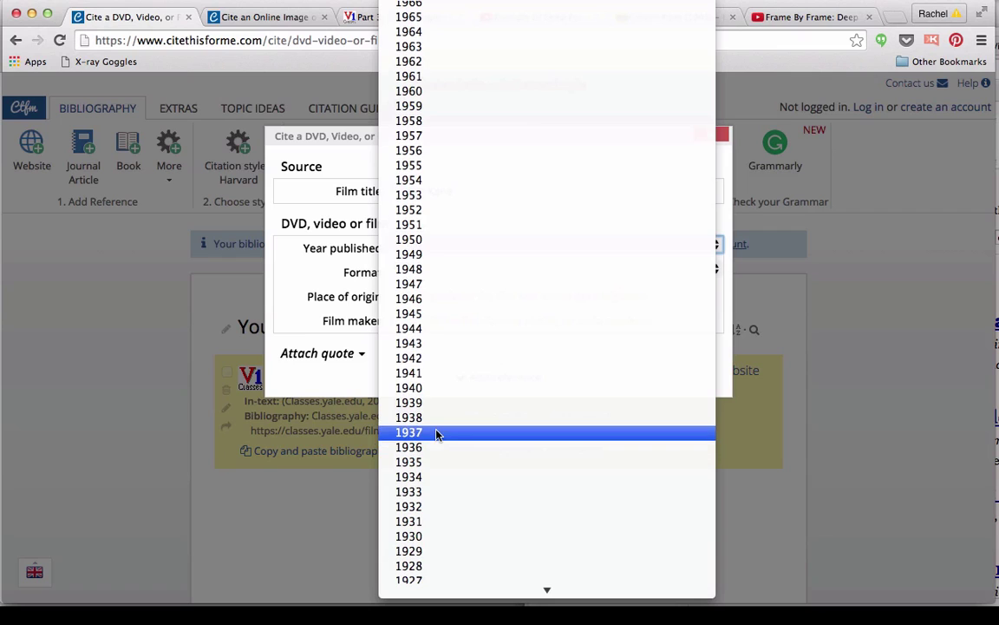
left_click(439, 374)
left_click(418, 273)
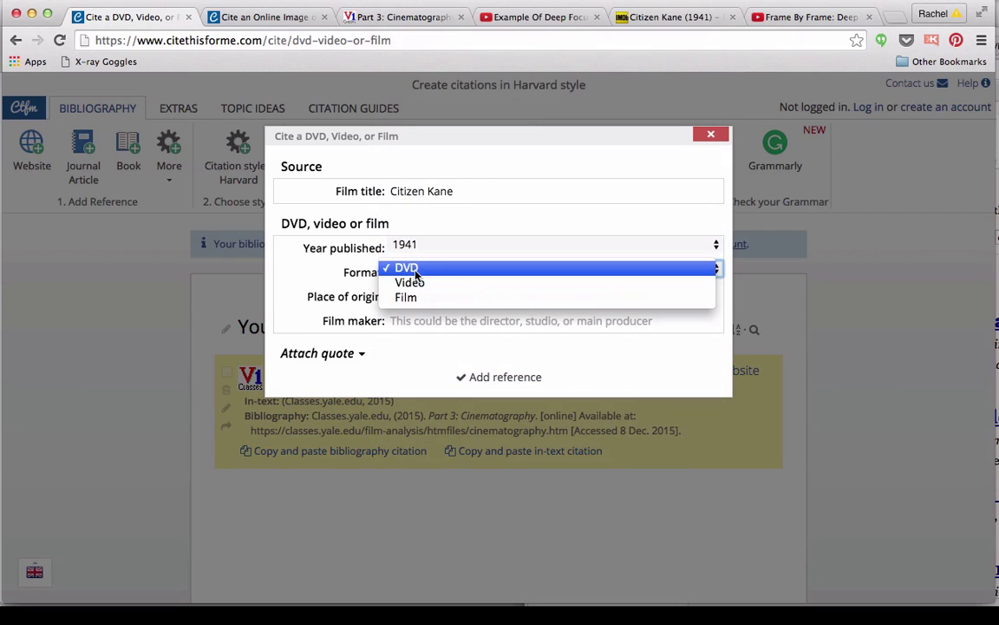
left_click(417, 297)
left_click(407, 298)
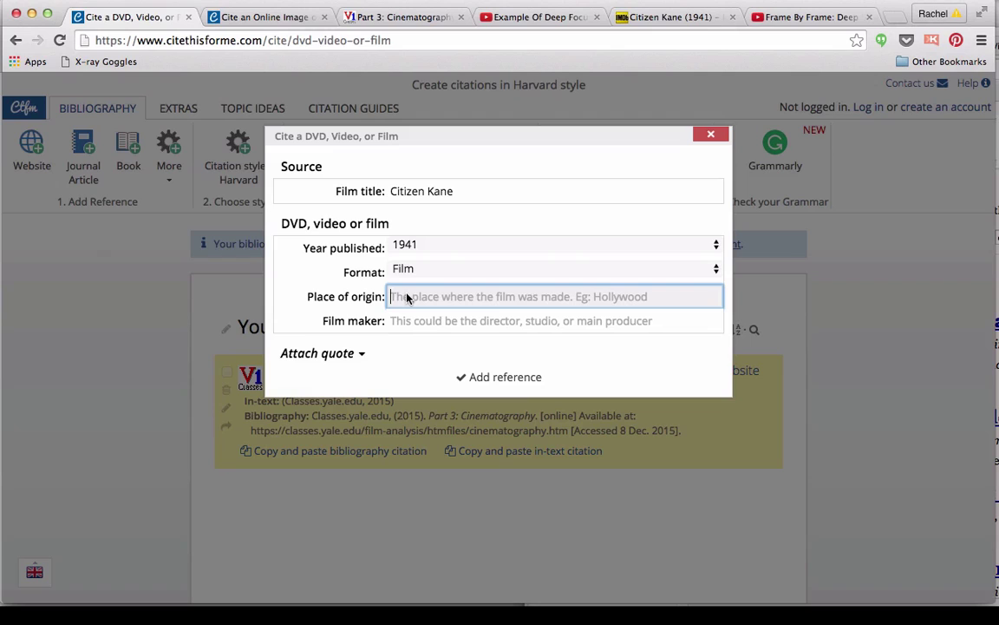
type("USA")
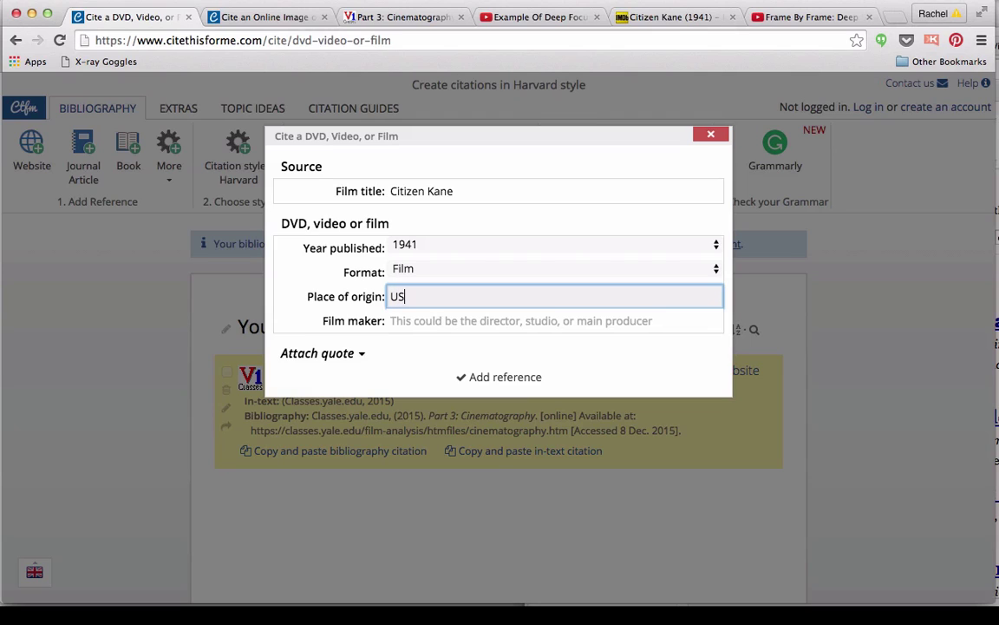
left_click(422, 326)
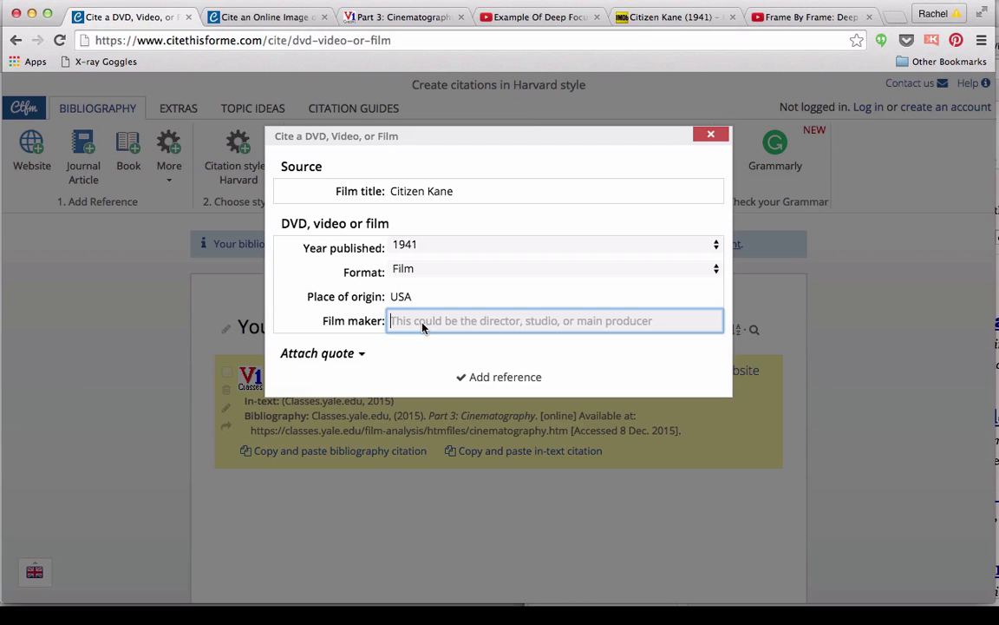
Copy director Orson Welles from IMDb as film maker and add the reference
left_click(677, 18)
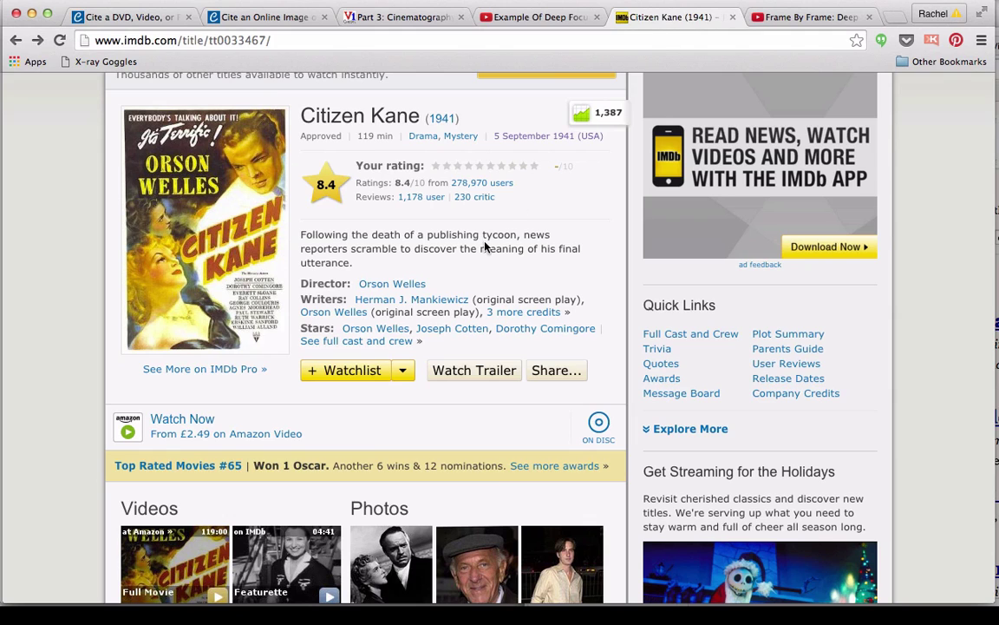
left_click_drag(430, 287, 359, 291)
key("ctrl+c")
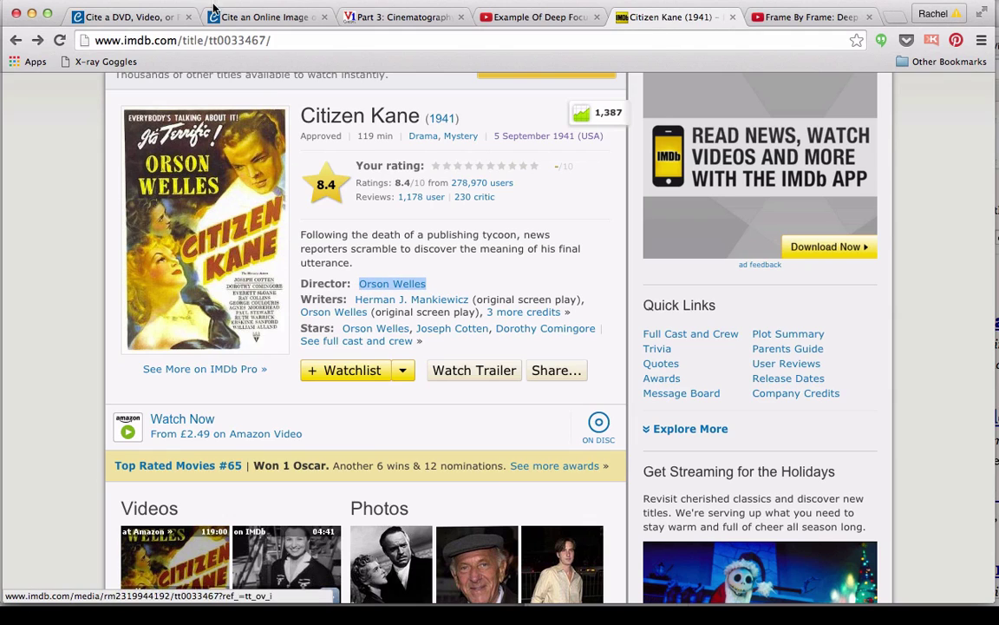
left_click(126, 17)
key("ctrl+v")
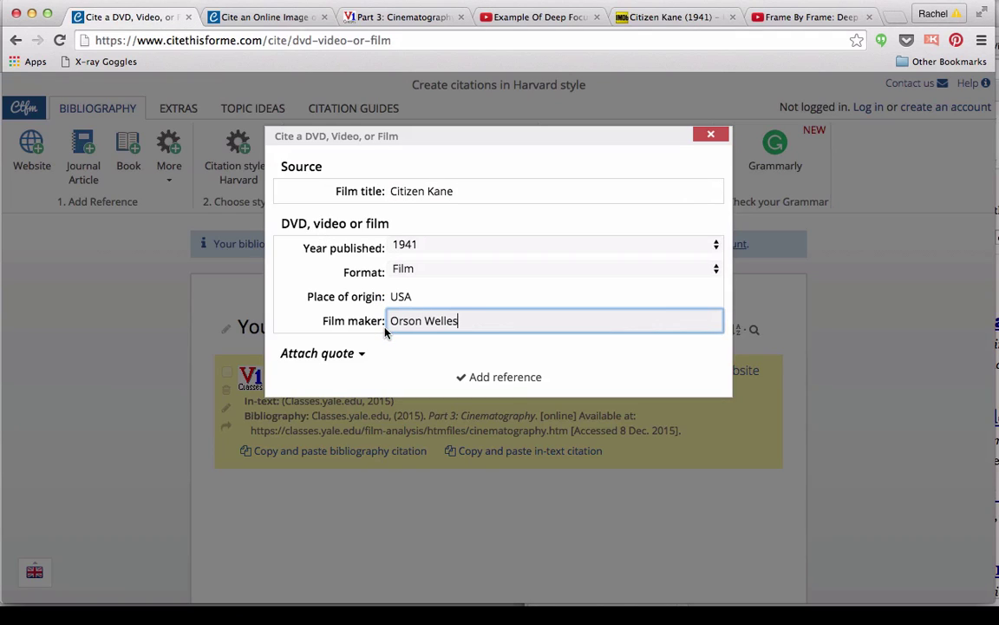
left_click(497, 378)
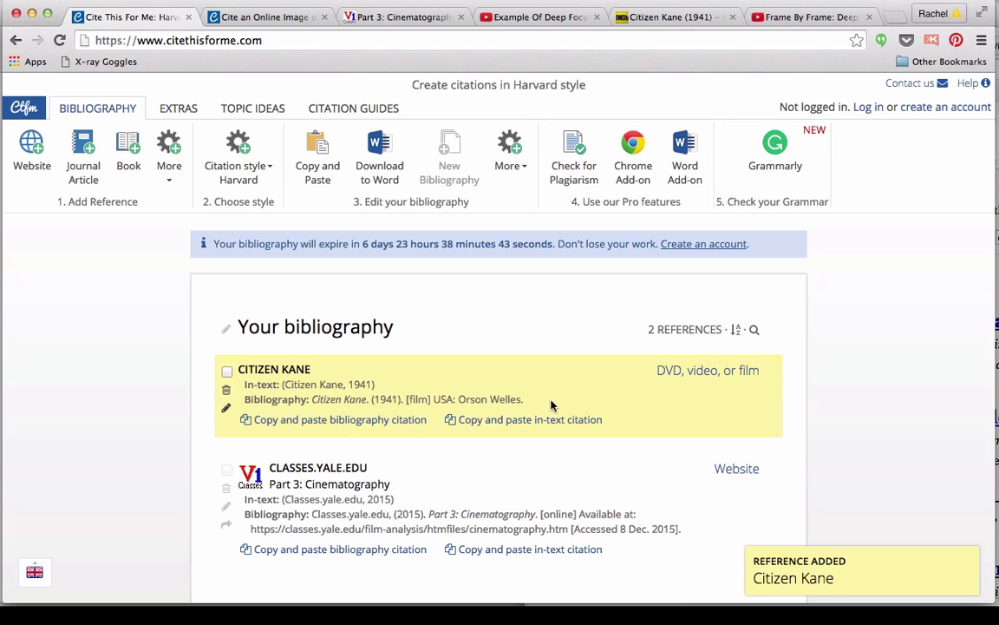
Highlight the Citizen Kane entry and copy the Deep Focus video's web address
left_click_drag(525, 401, 314, 402)
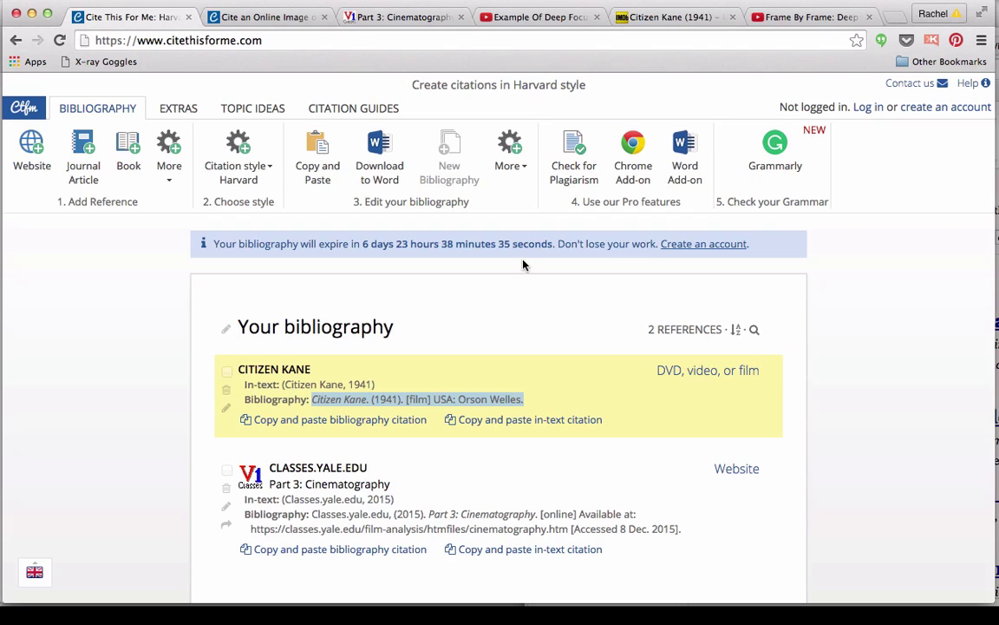
left_click(536, 19)
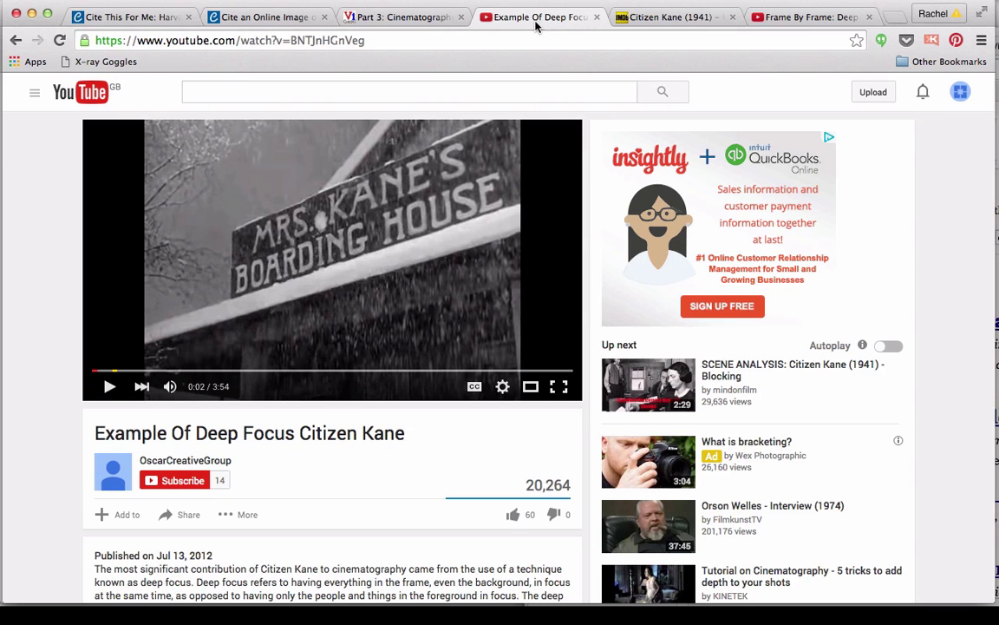
left_click(413, 45)
left_click_drag(414, 46, 140, 43)
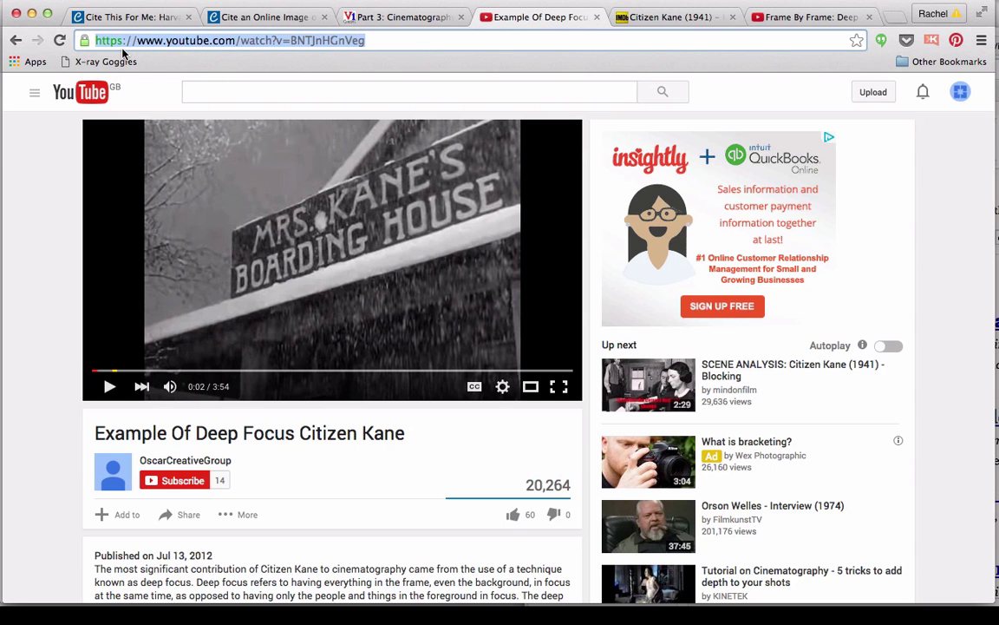
left_click(235, 18)
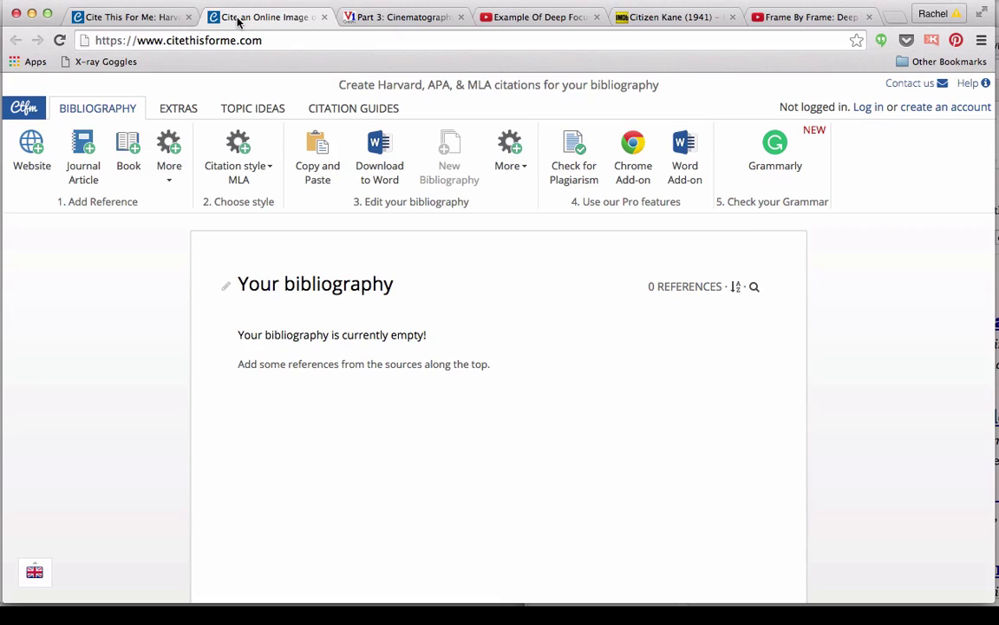
left_click(156, 12)
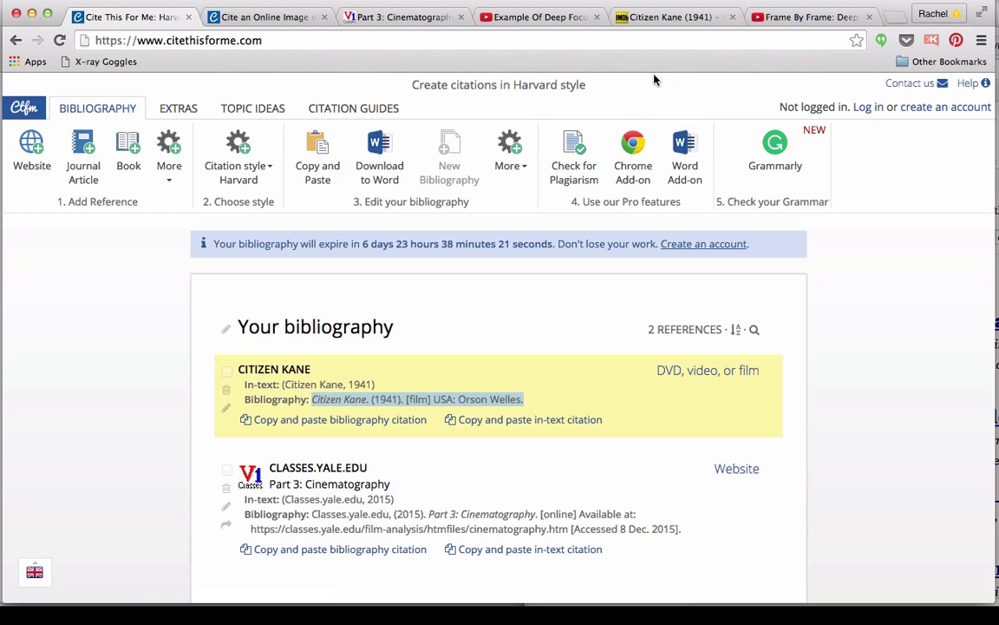
Check the Frame By Frame: Deep Focus video, then show more reference types
left_click(780, 23)
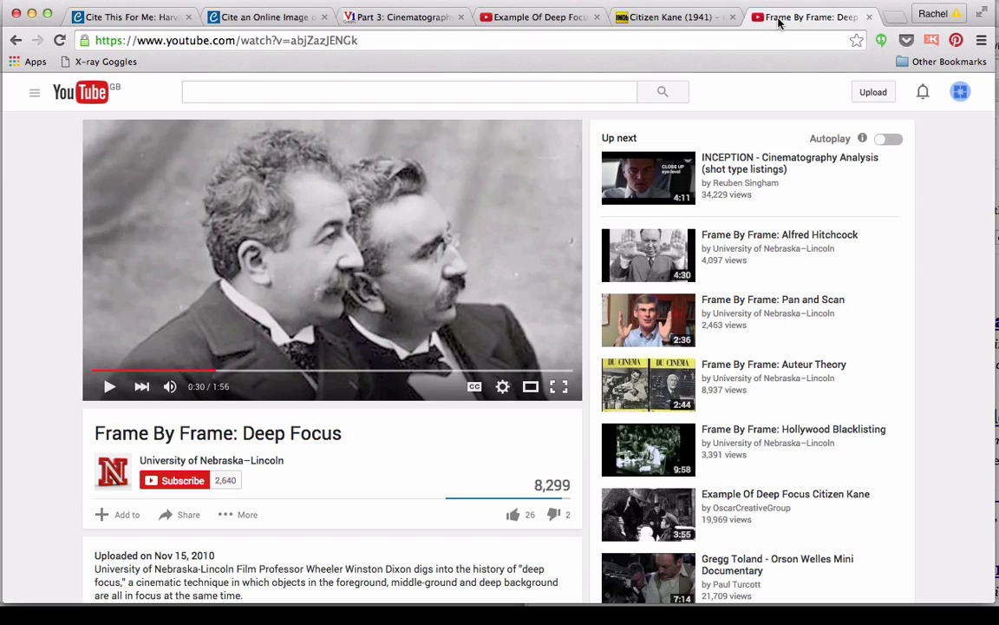
left_click(150, 26)
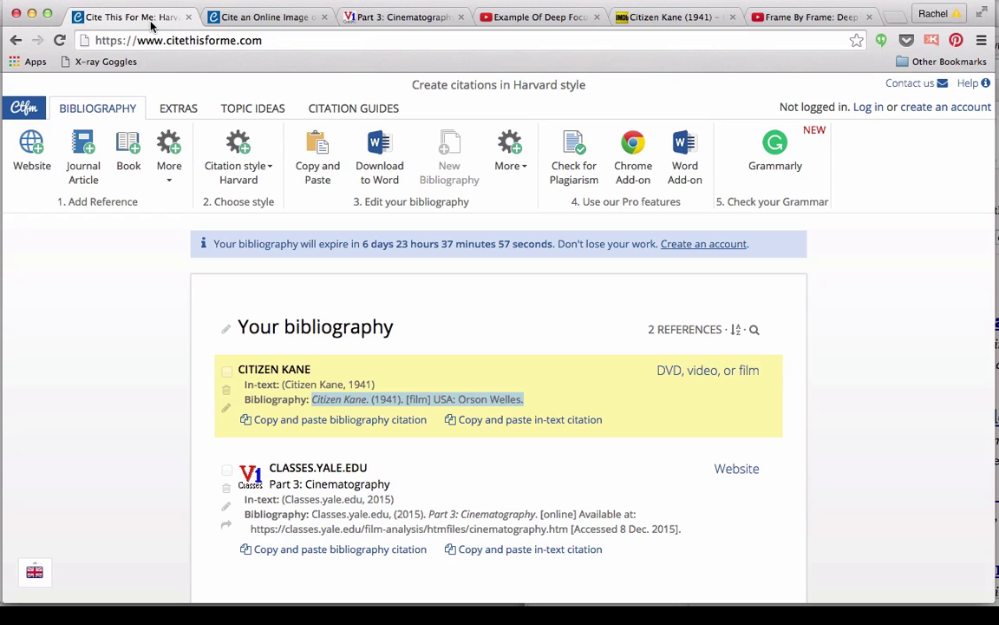
left_click(172, 149)
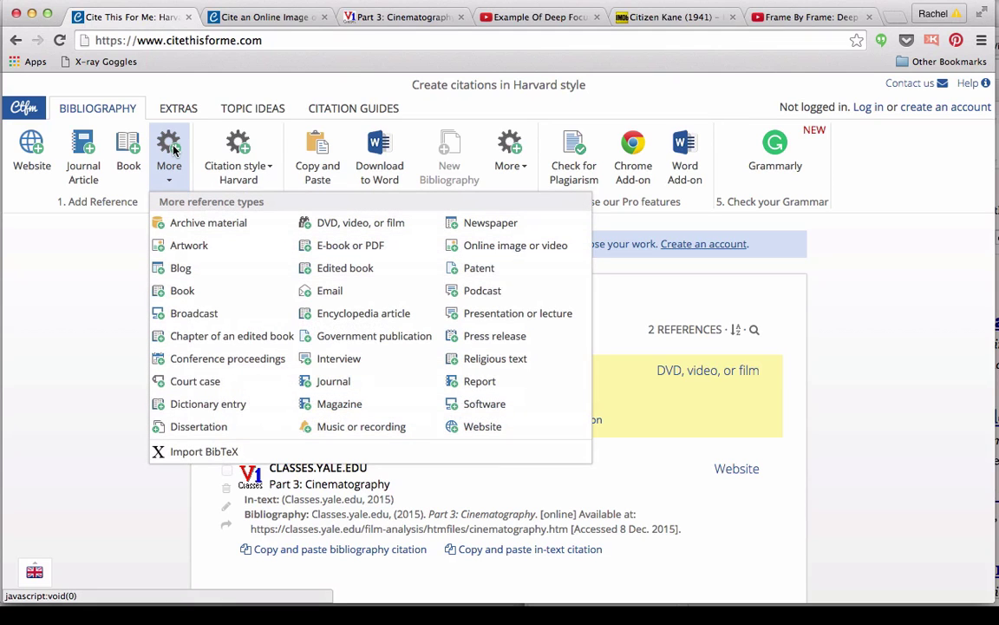
Start an online image or video citation with the Frame By Frame video's URL
left_click(480, 247)
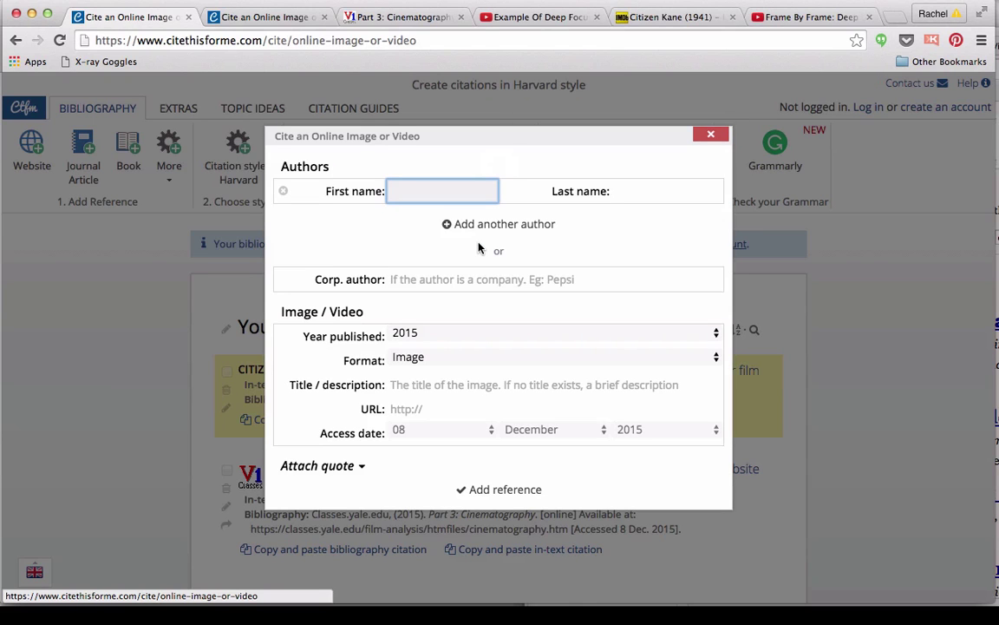
left_click(785, 16)
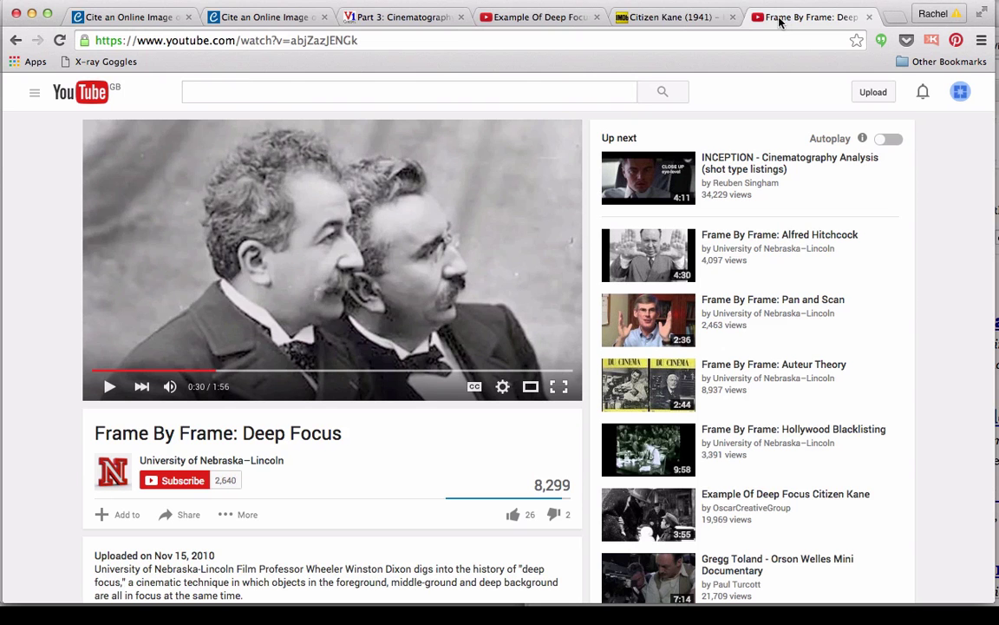
left_click(292, 40)
key("ctrl+c")
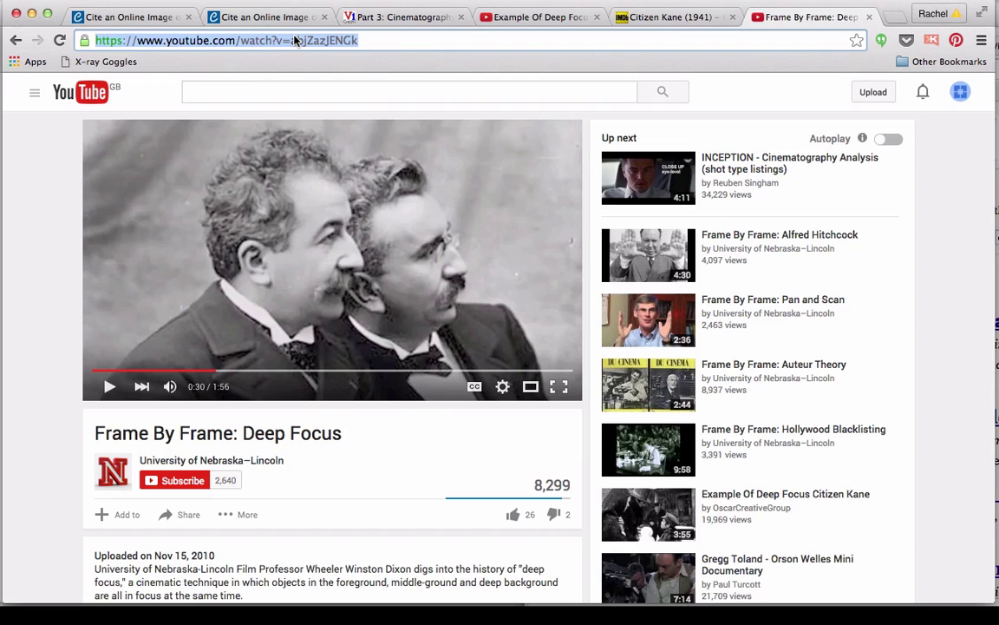
left_click(128, 17)
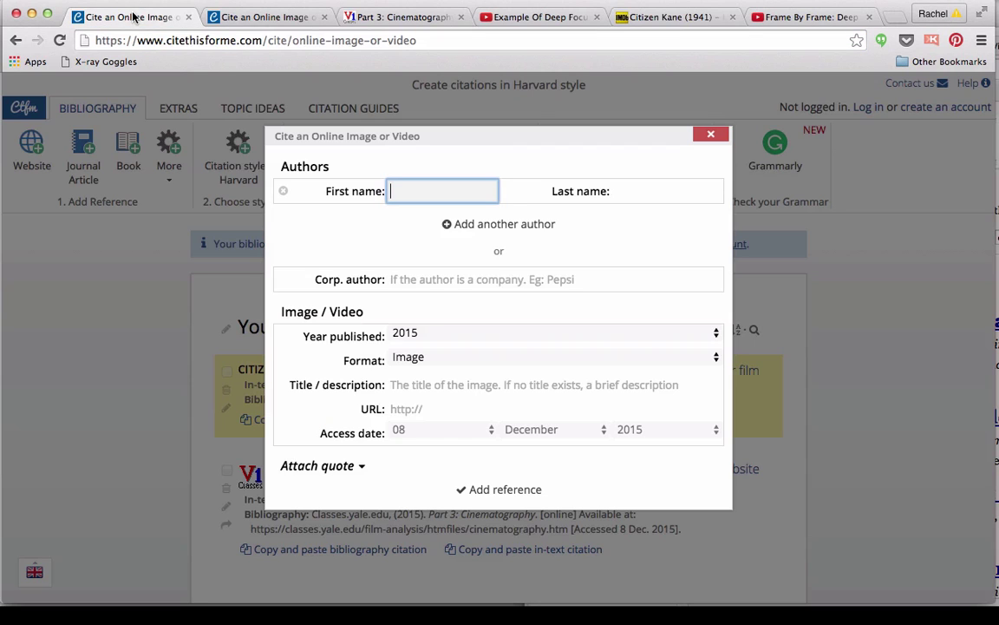
left_click(398, 412)
key("ctrl+v")
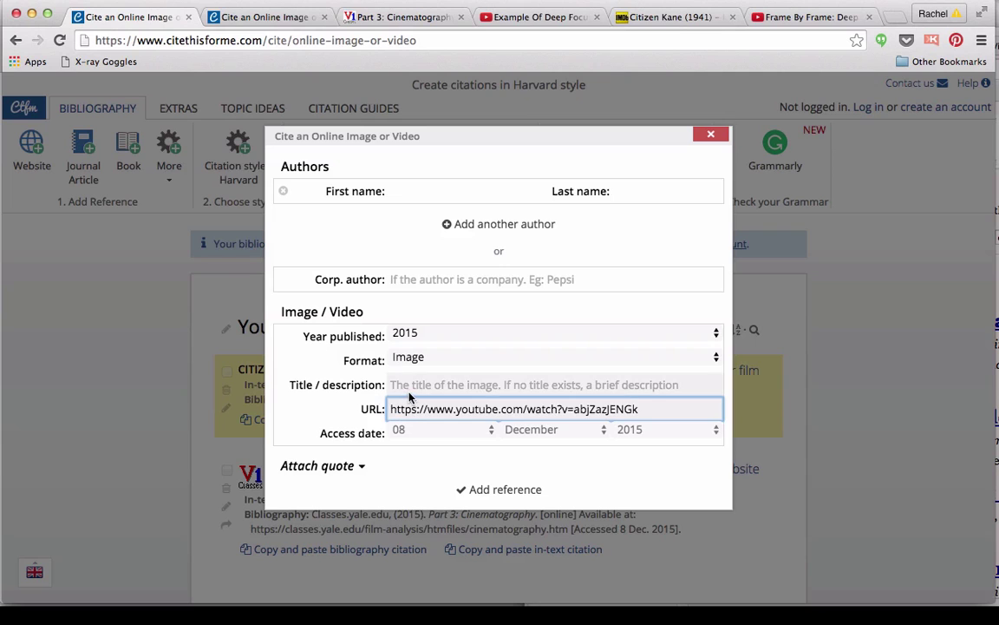
Fill Title/description with 'Frame By Frame: Deep Focus' copied from the video page
left_click(412, 396)
left_click(807, 17)
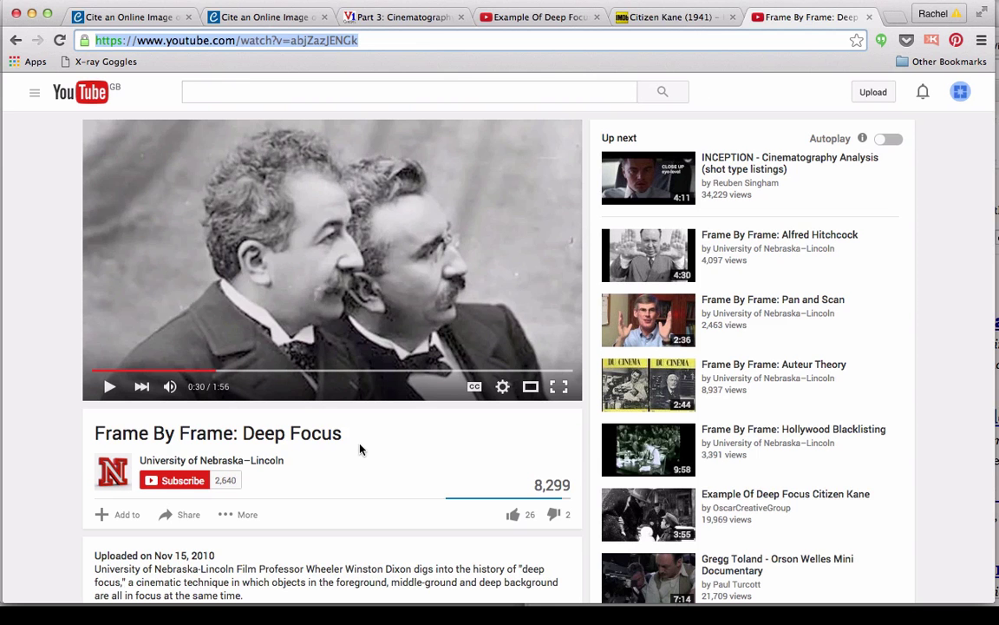
left_click_drag(347, 433, 93, 431)
key("super+c")
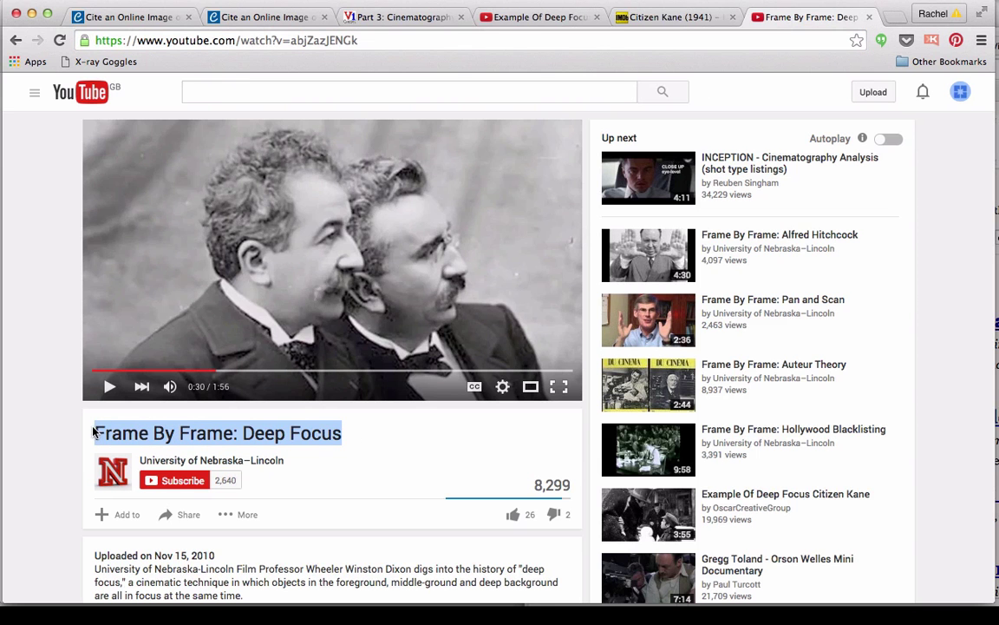
left_click(113, 18)
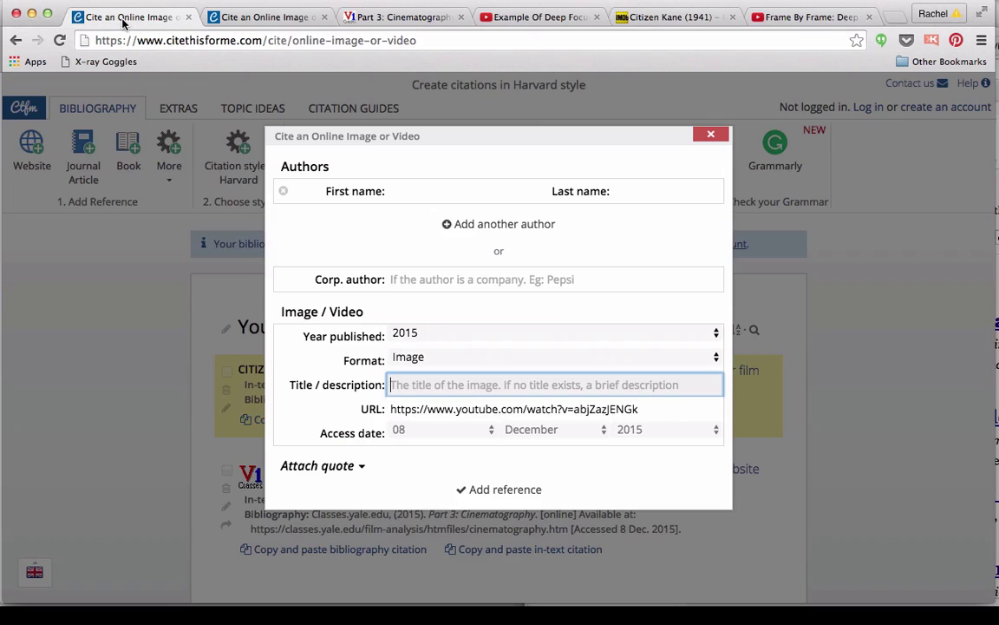
key("super+v")
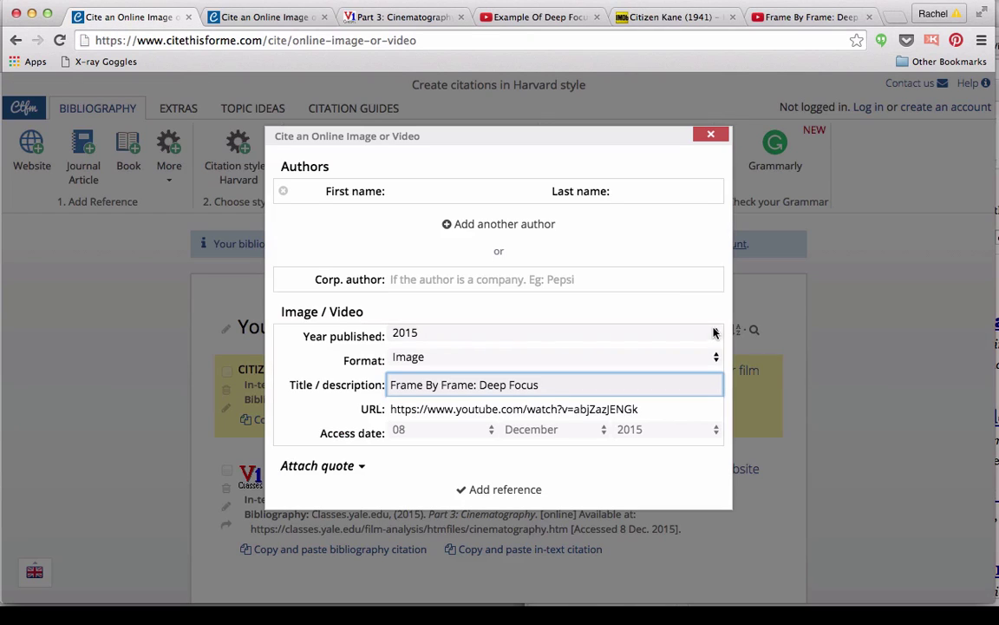
Set year published to 2010 and format to Video from the video's upload details
left_click(797, 17)
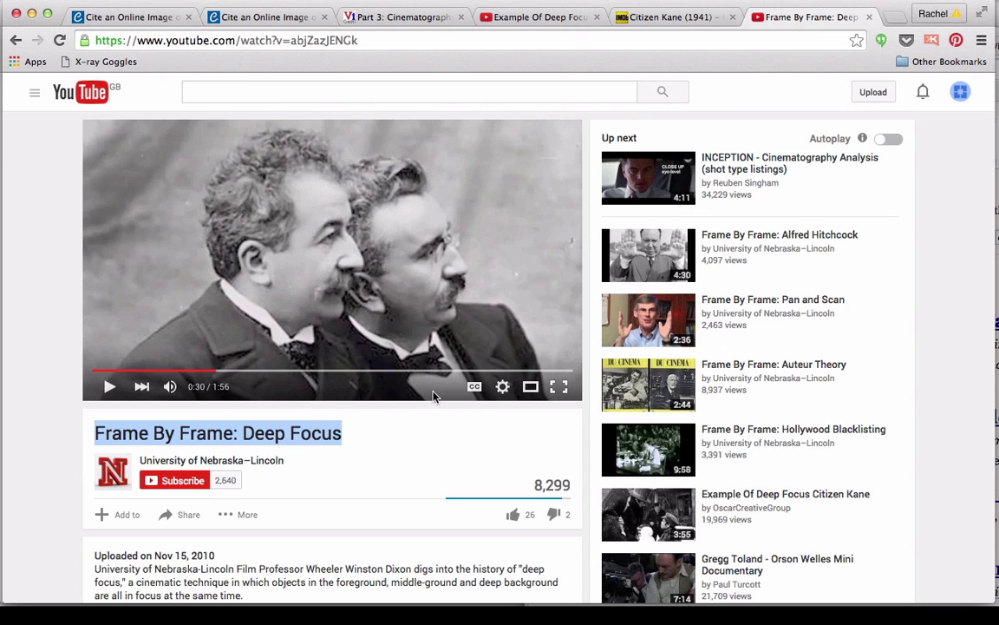
left_click(380, 473)
scroll(379, 473, "down", 3)
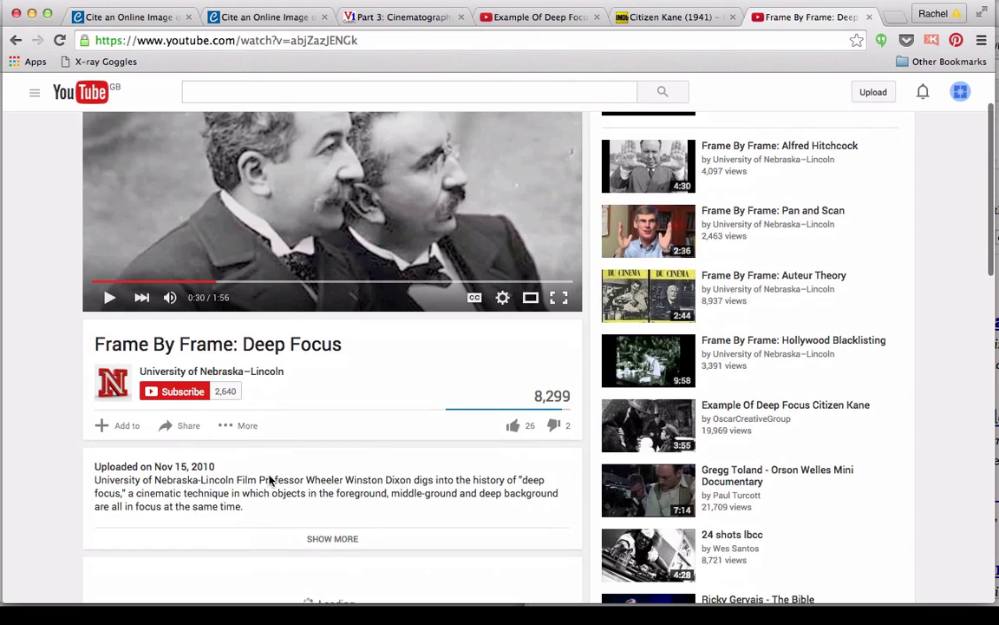
left_click_drag(249, 473, 180, 469)
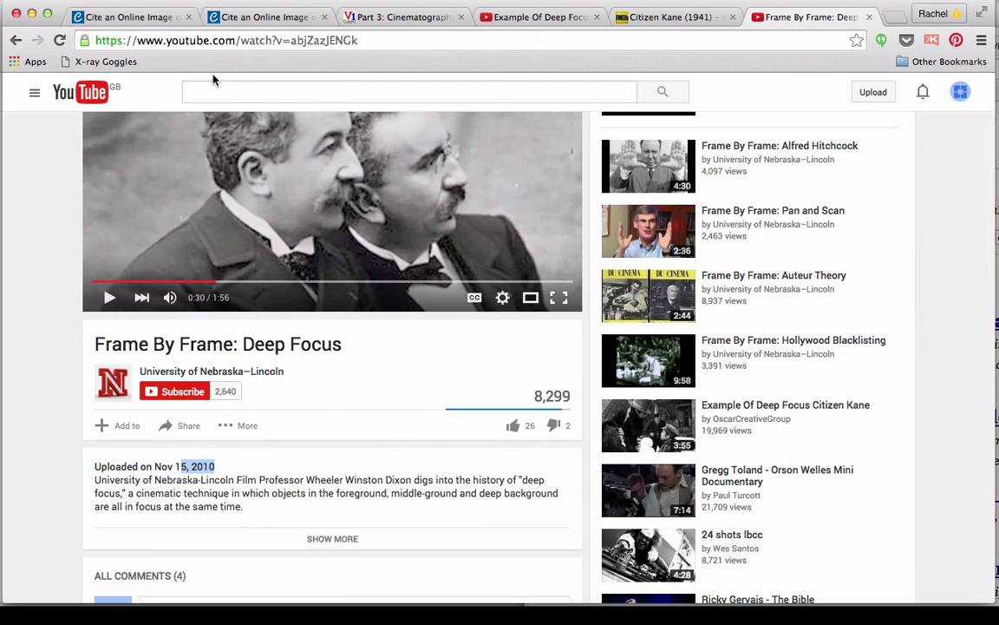
left_click(133, 18)
left_click(484, 336)
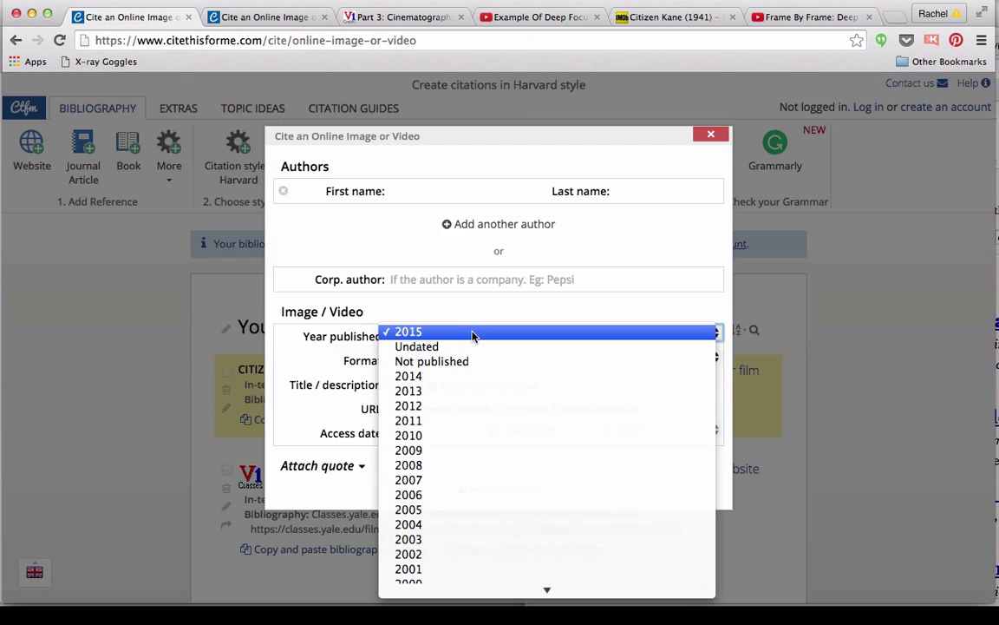
left_click(458, 436)
left_click(512, 360)
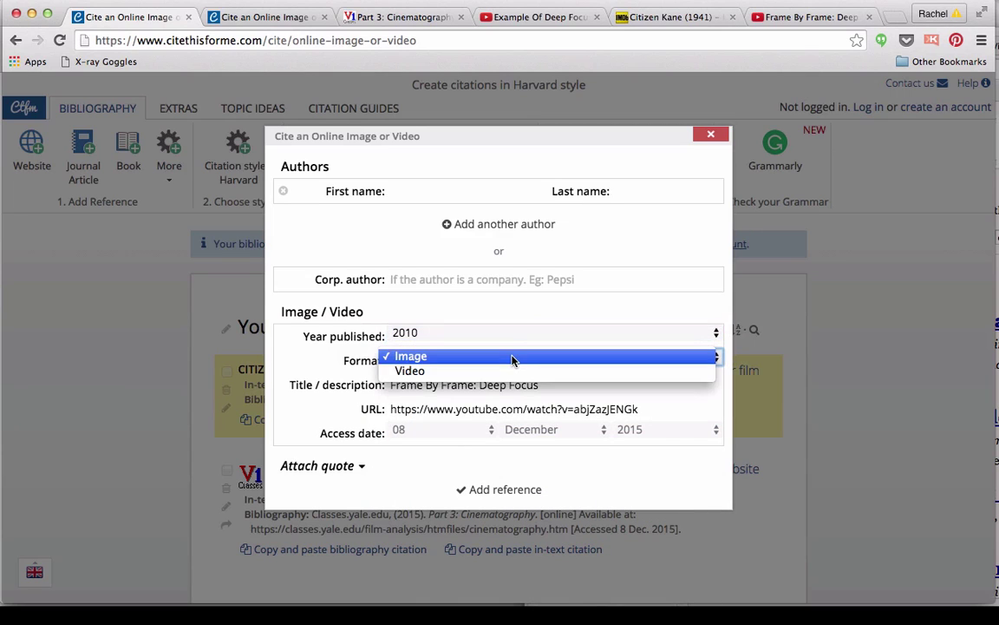
left_click(507, 375)
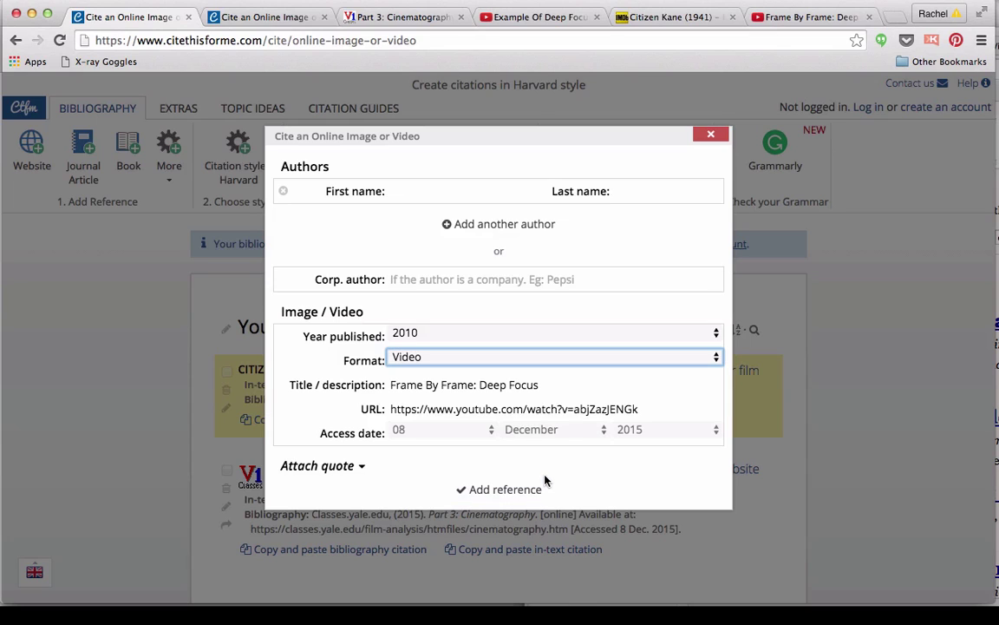
left_click(437, 281)
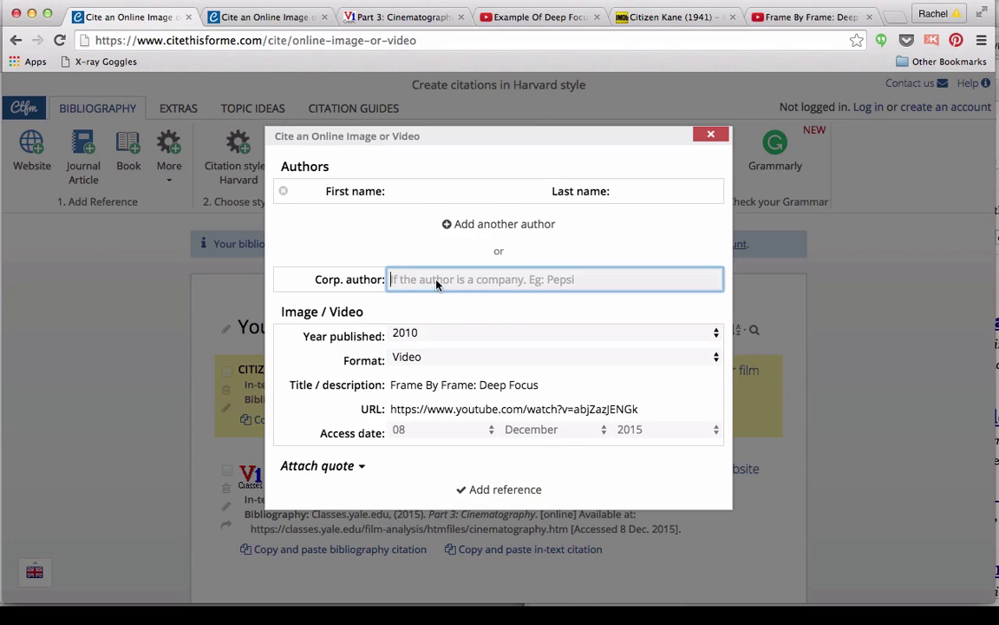
Find and copy the professor's name from the YouTube video description
left_click(414, 194)
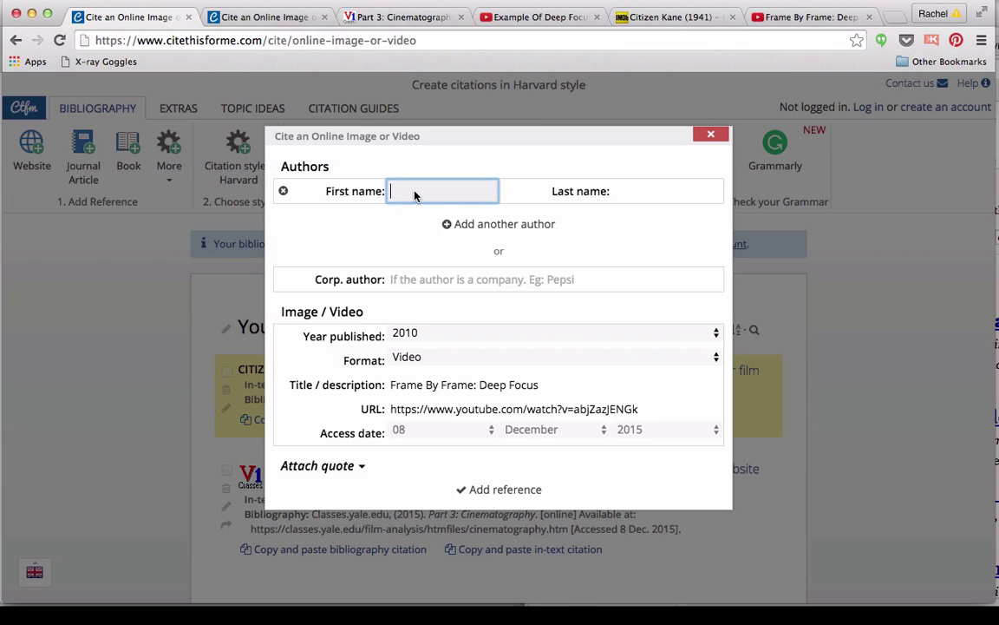
left_click(399, 284)
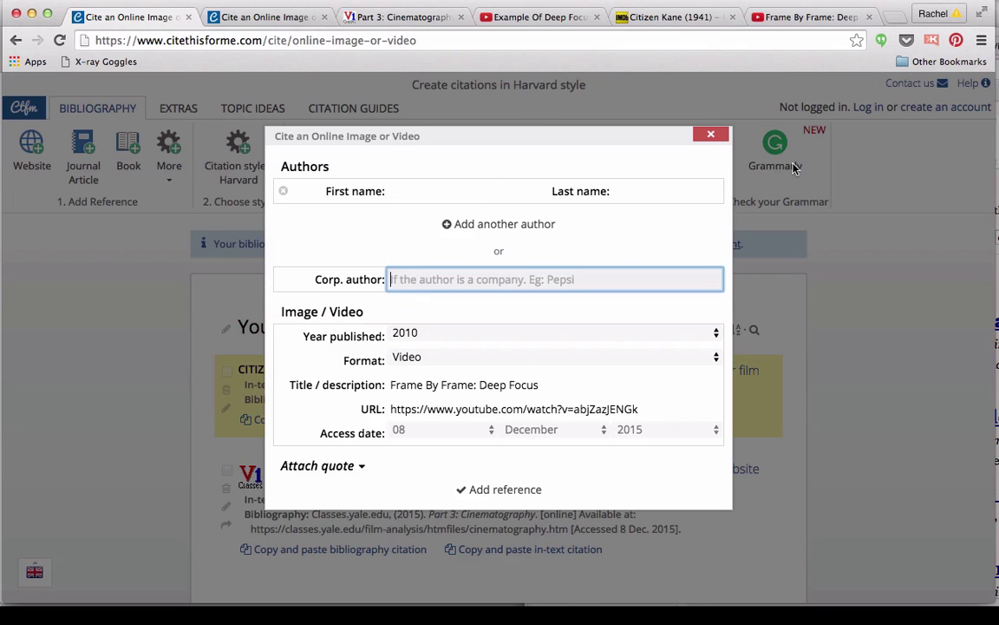
left_click(805, 18)
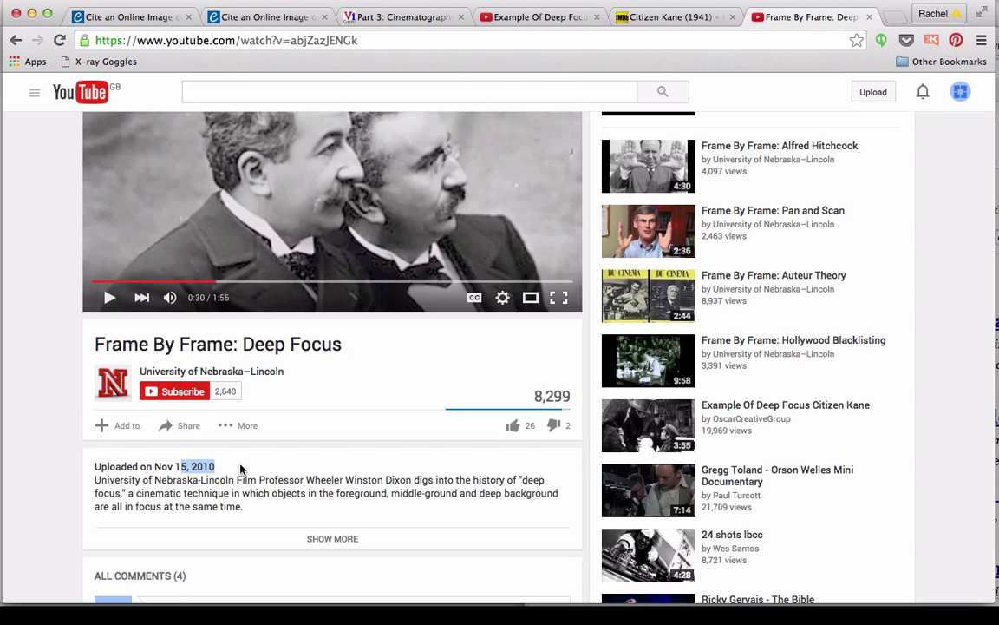
left_click_drag(234, 484, 97, 481)
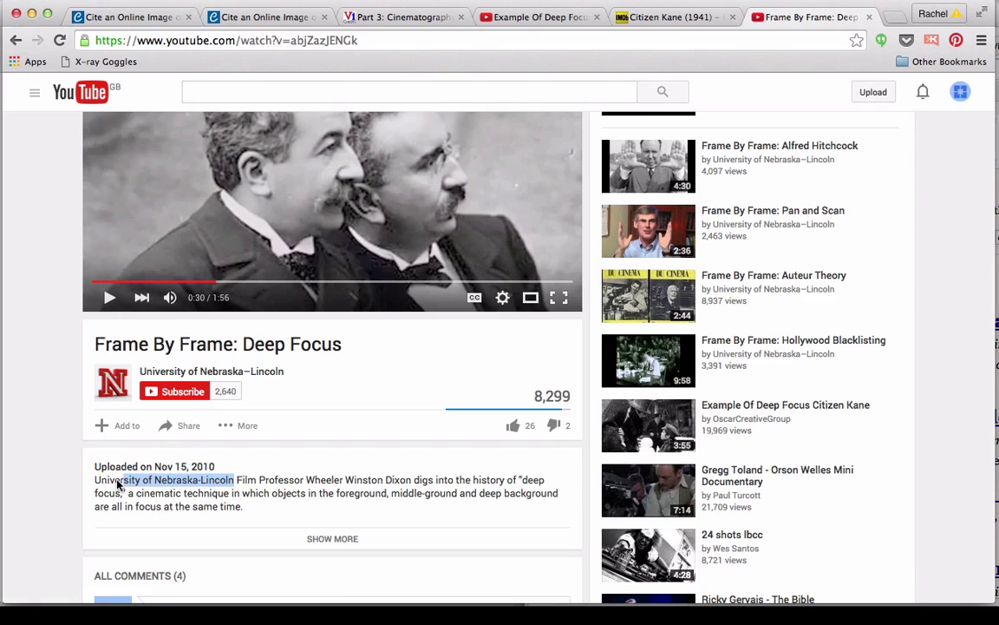
left_click(301, 379)
left_click(222, 370)
left_click_drag(139, 382, 286, 373)
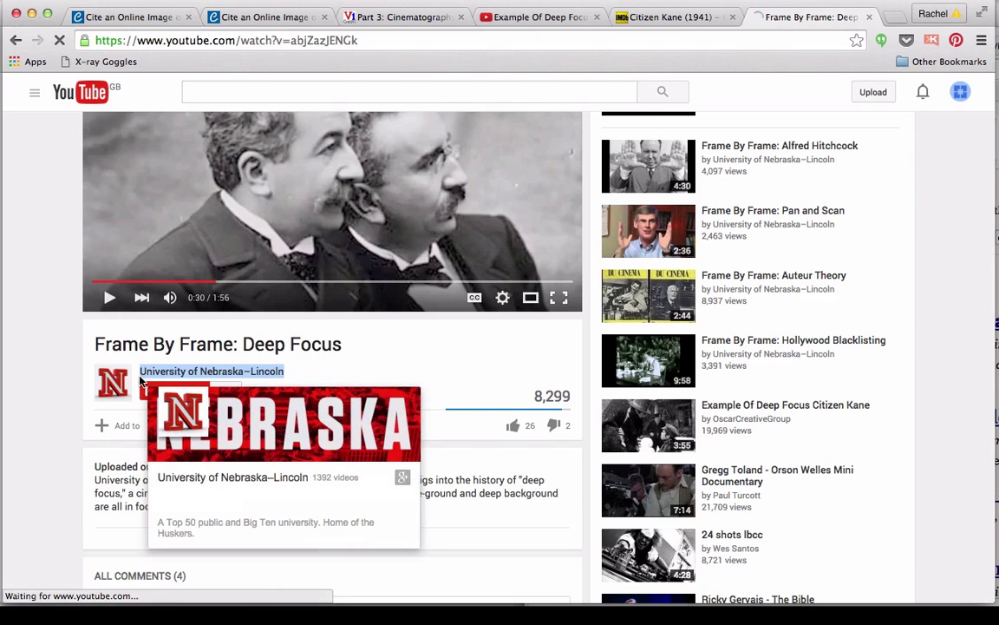
left_click(389, 359)
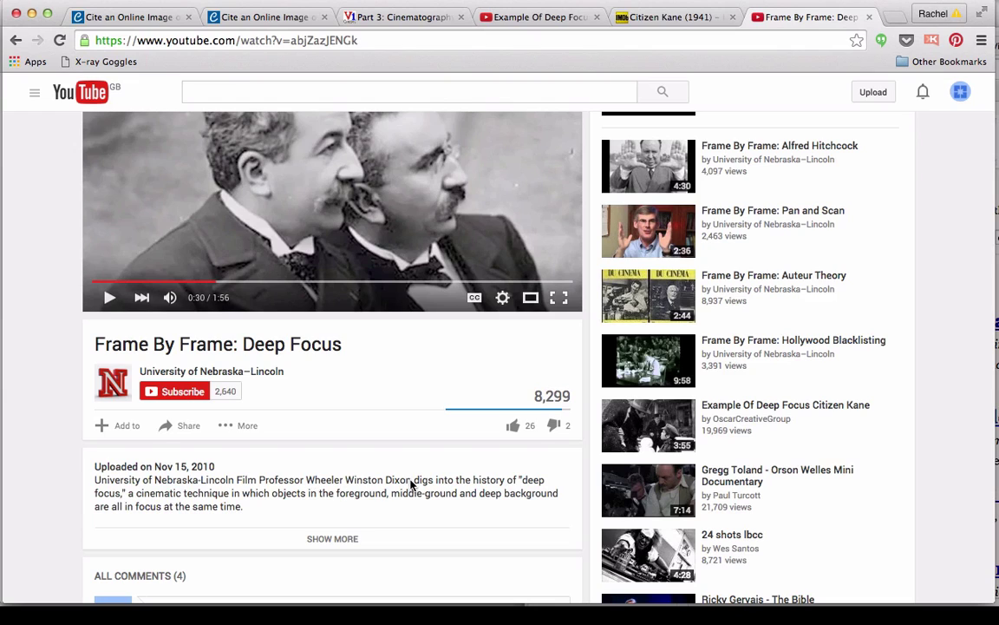
left_click_drag(413, 483, 305, 487)
key("super+c")
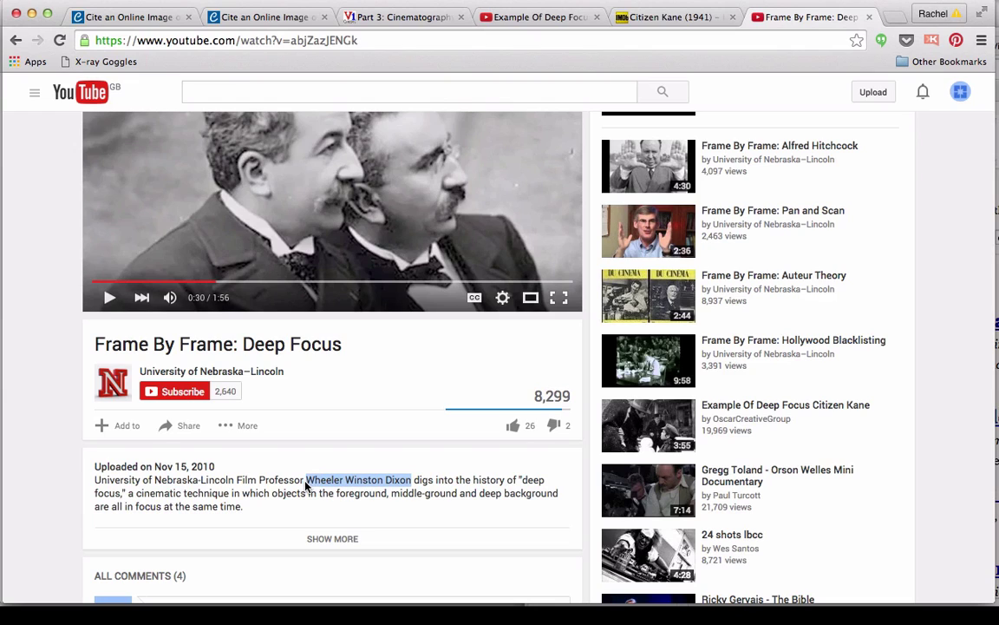
left_click(130, 21)
Paste the professor's name into Last name, then move the first name into First name
left_click(647, 194)
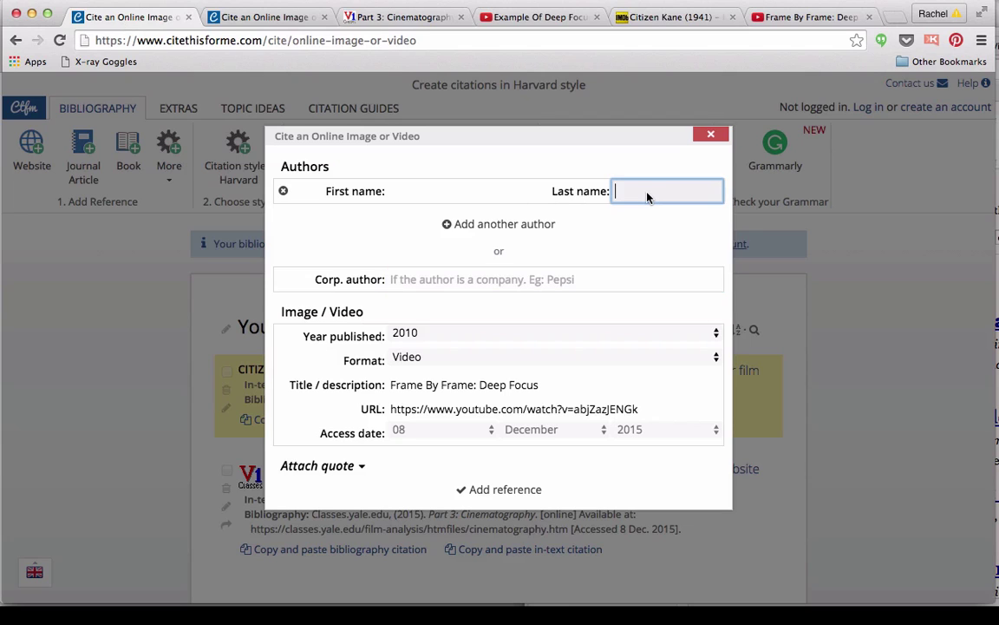
key("super+v")
left_click_drag(641, 193, 571, 192)
key("super+x")
left_click(471, 194)
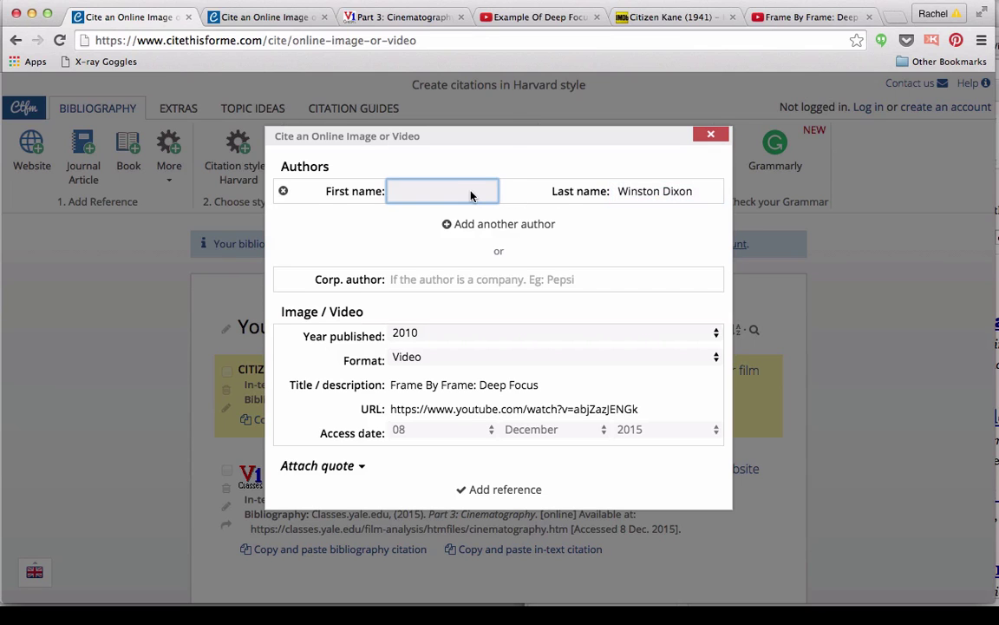
key("super+v")
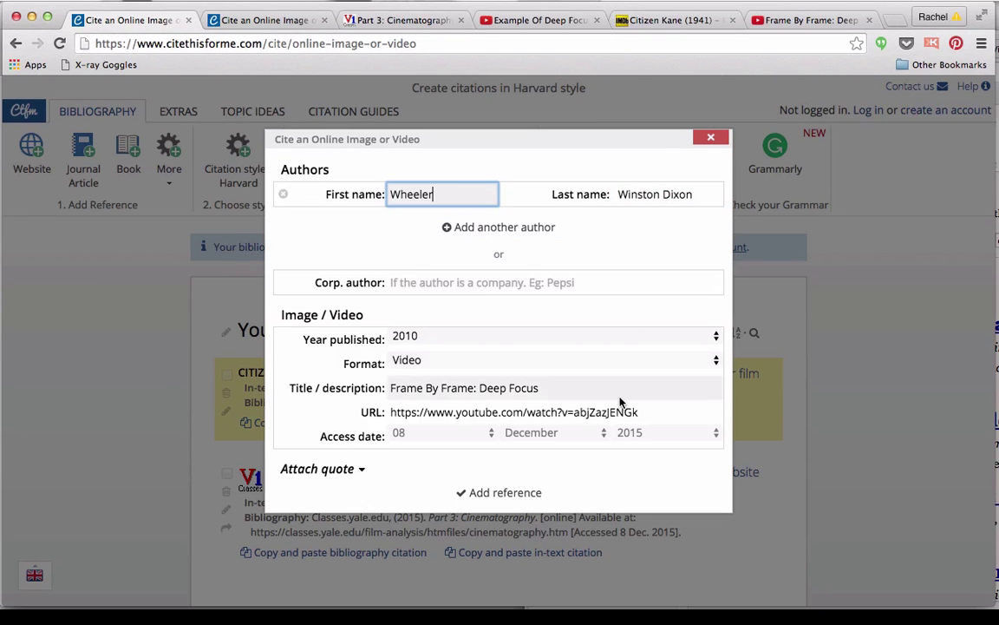
Add the 2010 Frame By Frame: Deep Focus video to the bibliography and check its citation
left_click(491, 492)
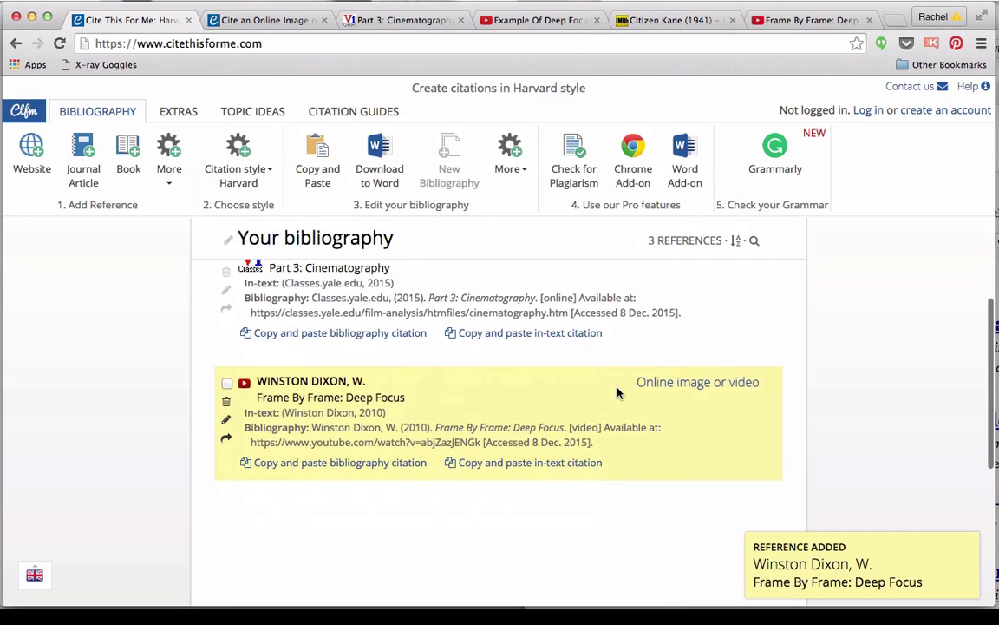
scroll(629, 504, "up", 3)
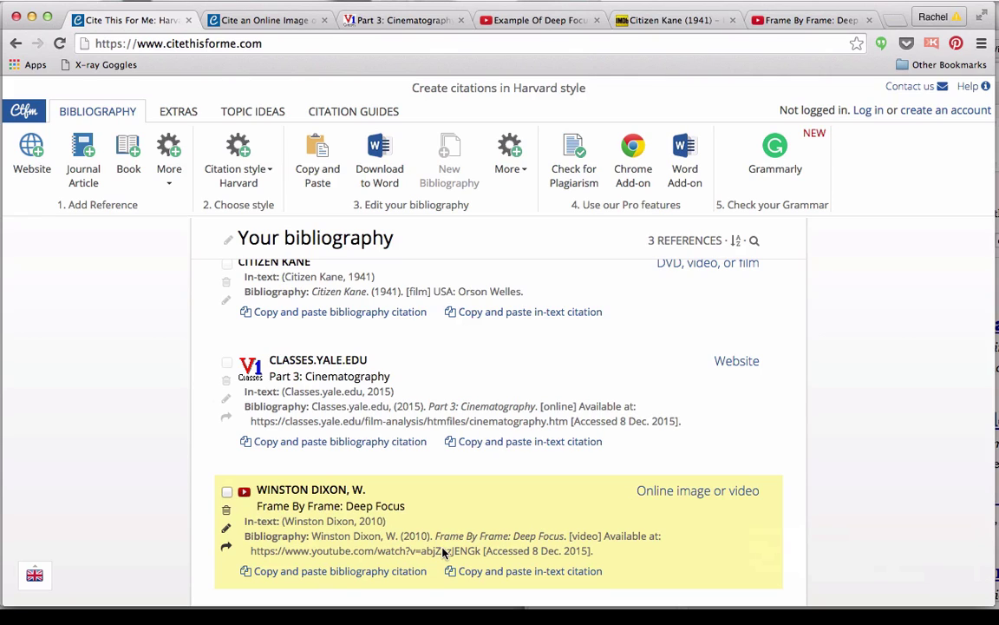
left_click_drag(595, 552, 314, 538)
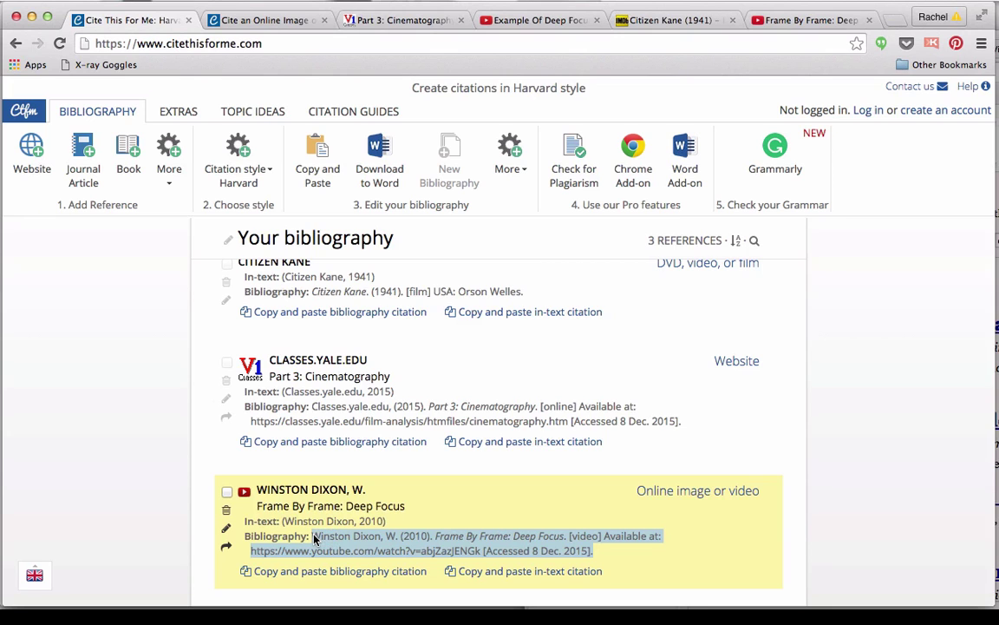
left_click(178, 406)
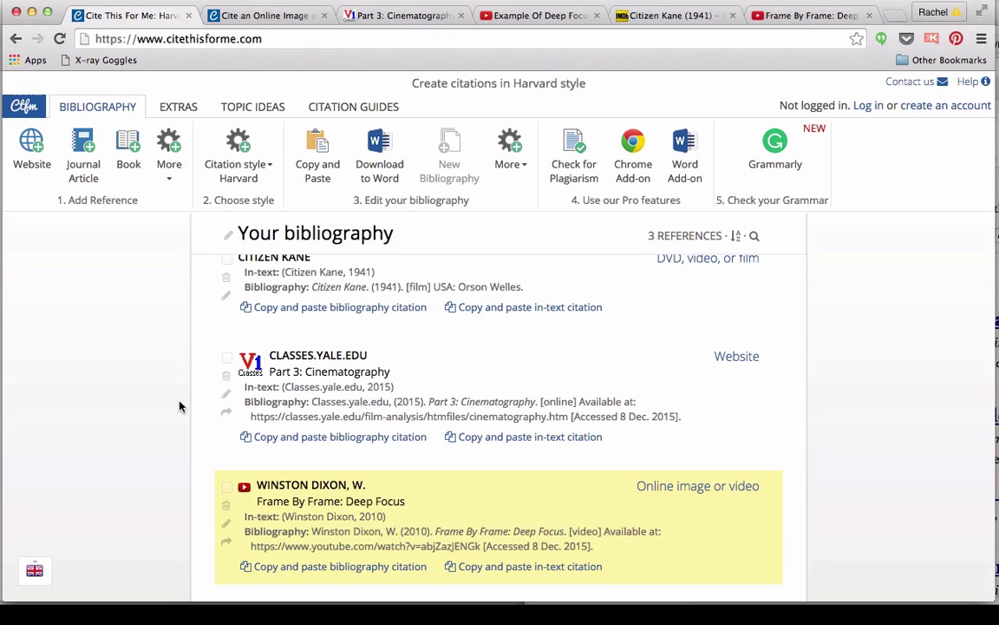
Show the More list of additional reference types from the Add Reference group
left_click(165, 162)
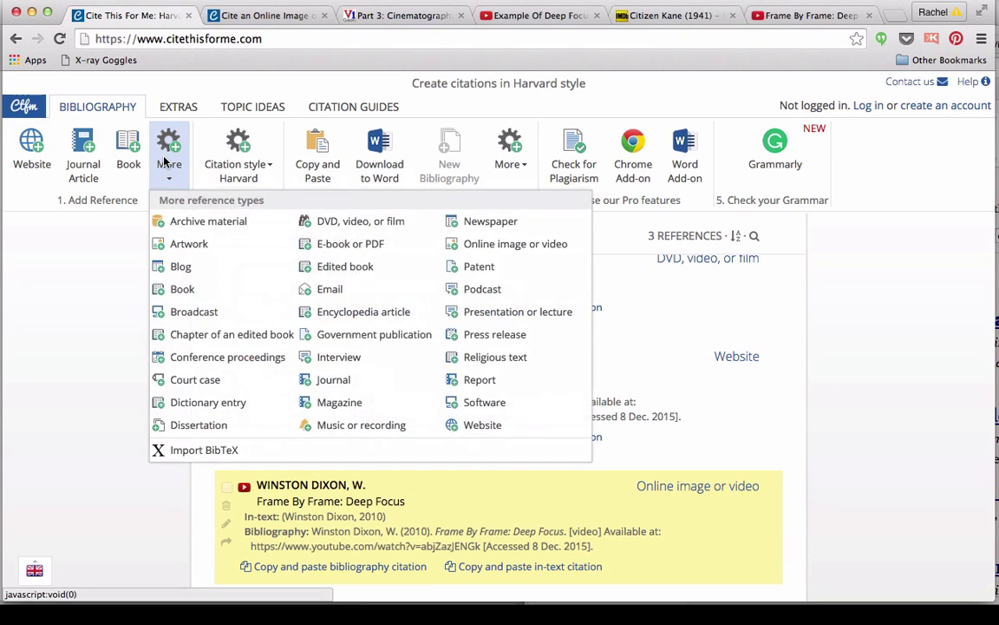